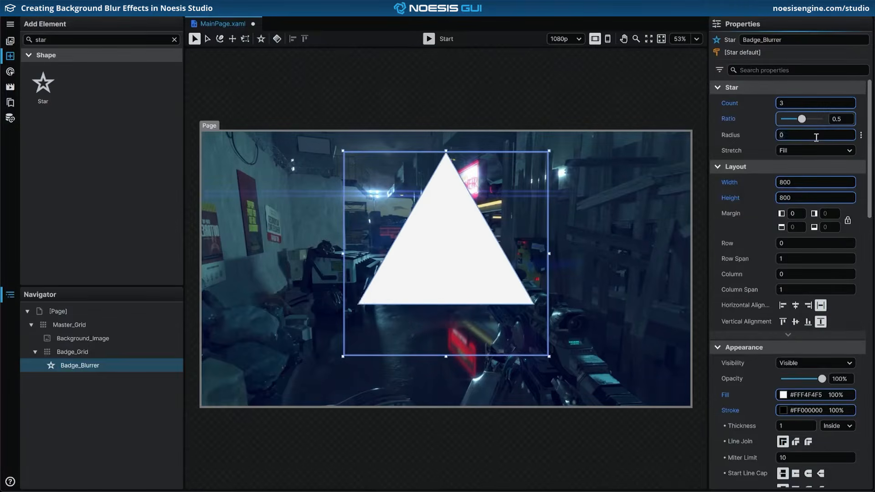
Convert the three-pointed Badge_Blurrer star to a path
right_click(145, 367)
mouse_move(173, 445)
click(285, 337)
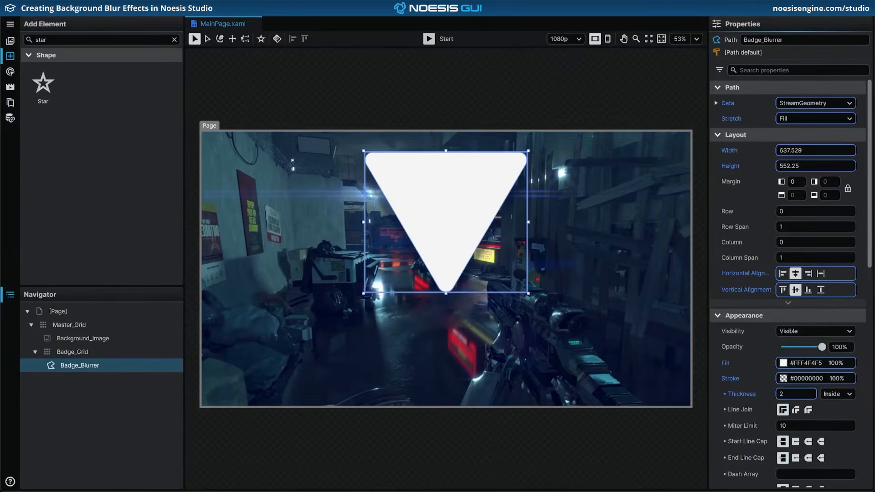
Open the behaviors of the Badge_Blurrer path
click(10, 72)
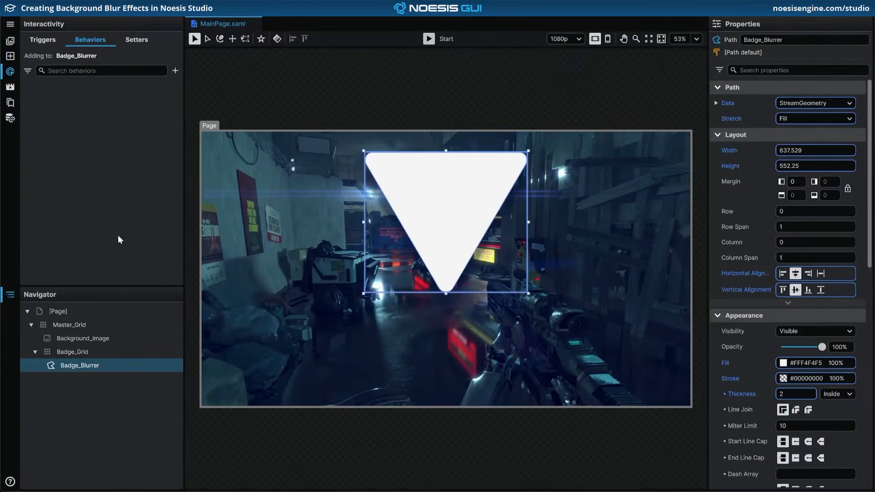
right_click(130, 365)
mouse_move(159, 371)
click(247, 423)
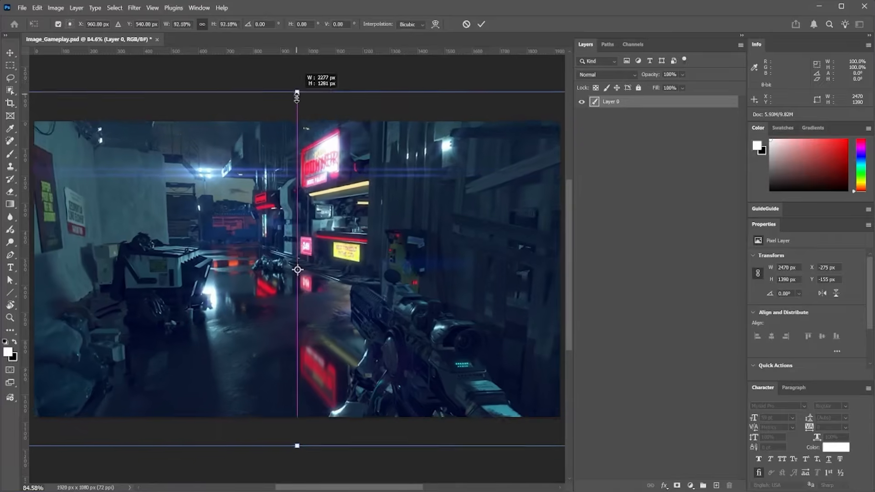
In Photoshop, scale the gameplay image layer down to fit the 1920 x 1080 px canvas and export it for web
drag(297, 81, 296, 123)
key(Return)
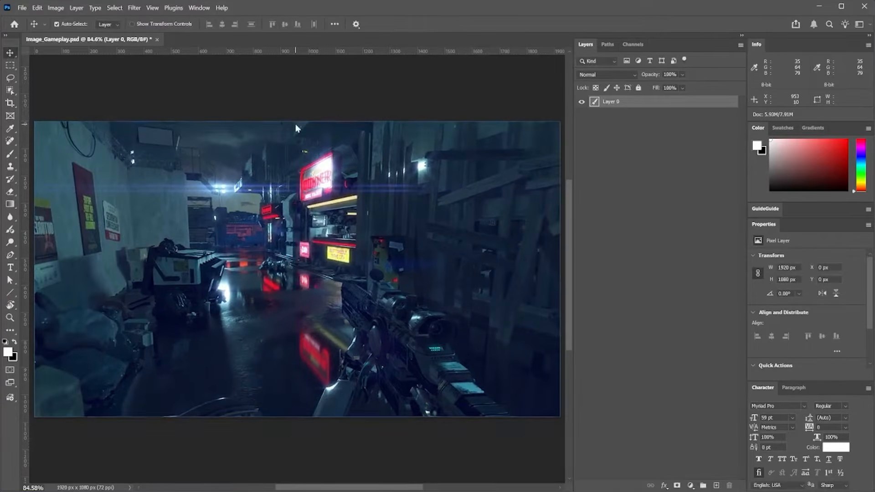
key(ctrl+alt+shift+s)
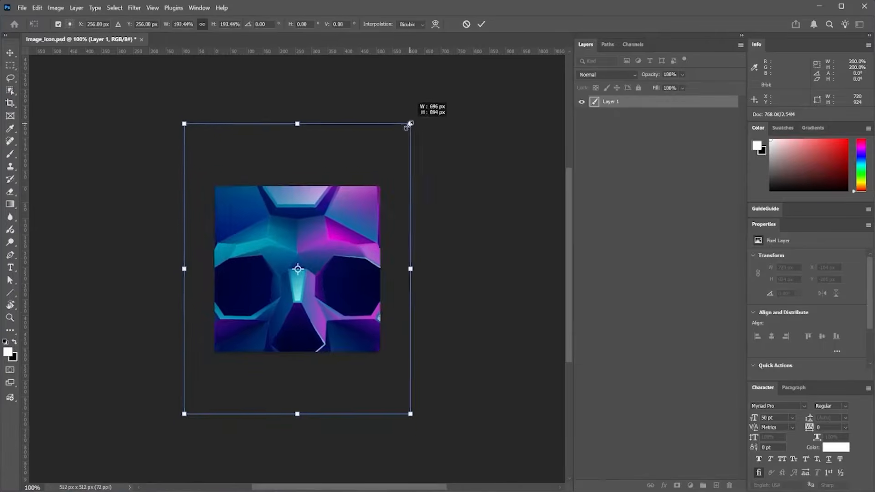
Scale the skull icon layer down to fit the 512 x 512 px canvas and export it for web
drag(410, 123, 351, 194)
key(Return)
key(ctrl+alt+shift+s)
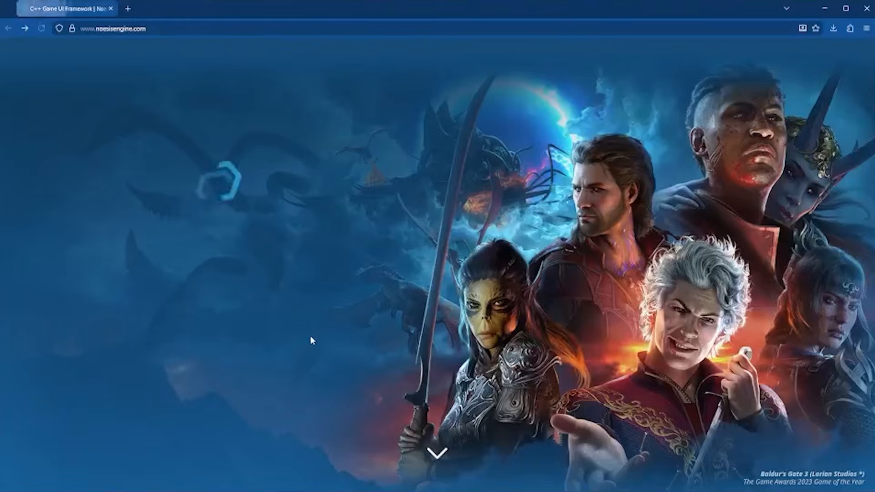
In the browser, open the Studio beta download post on noesisengine.com and follow the Noesis Studio Beta download link
click(397, 57)
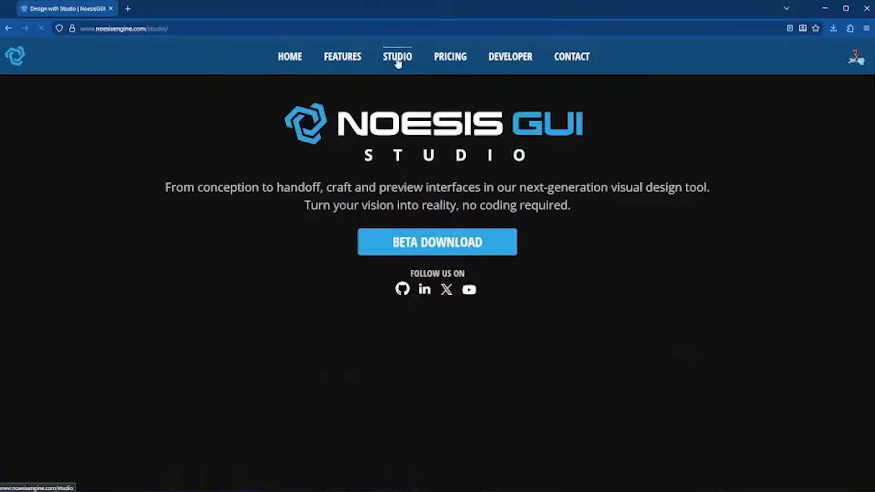
click(421, 244)
scroll(422, 245, down, 9)
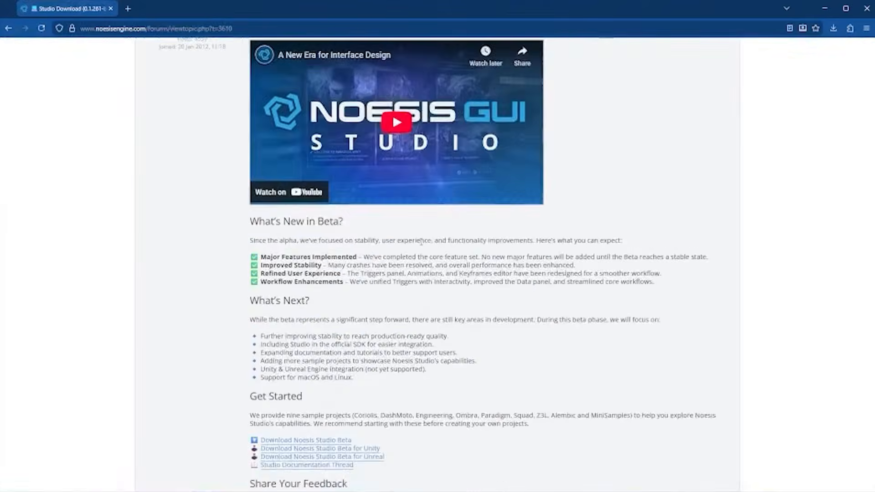
click(322, 256)
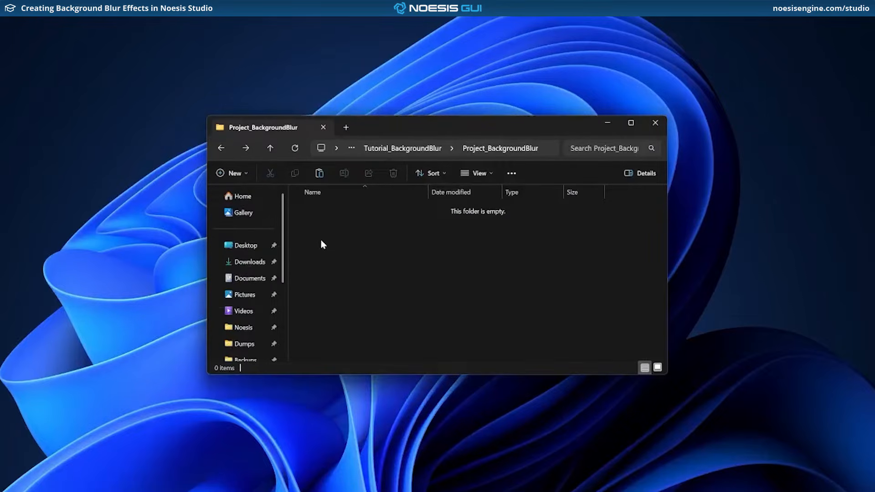
In File Explorer, create a folder named BackgroundBlur inside Project_BackgroundBlur and open it
key(ctrl+shift+n)
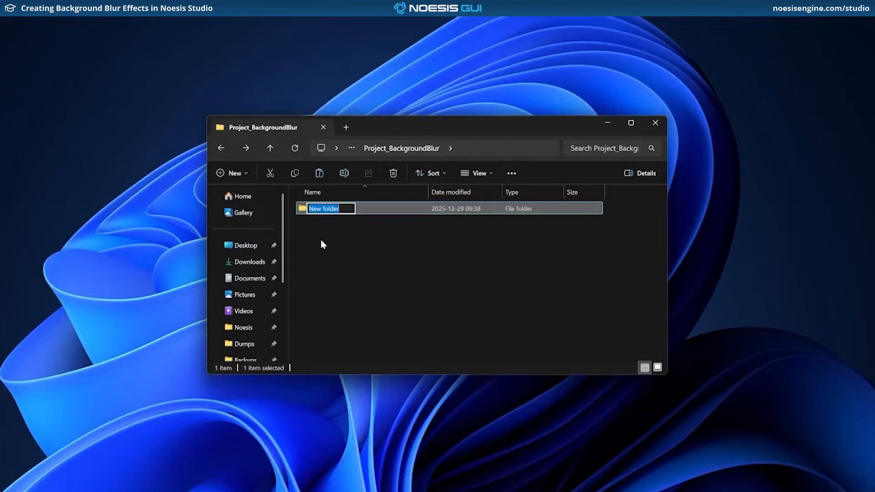
text(Ba)
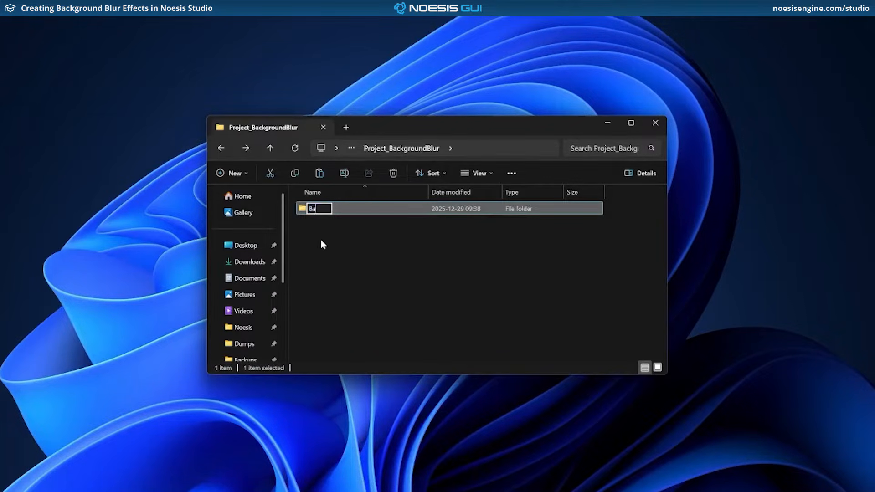
text(ckgroundBlur)
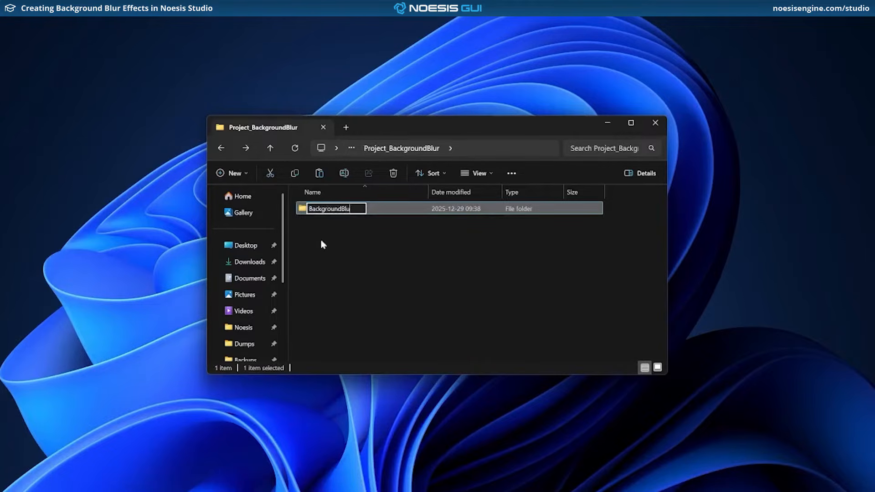
key(Return)
double_click(331, 209)
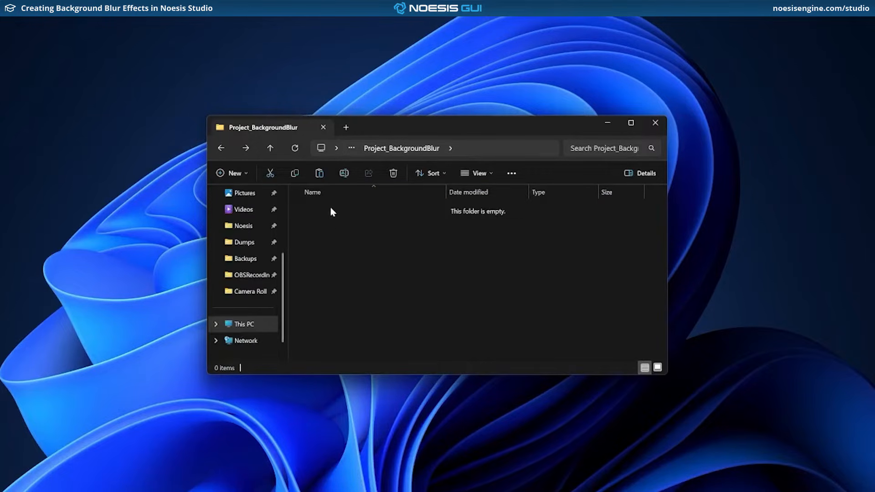
Create an Assets folder inside BackgroundBlur and paste Image_Icon.png and Image_Gameplay.png into it
key(ctrl+shift+n)
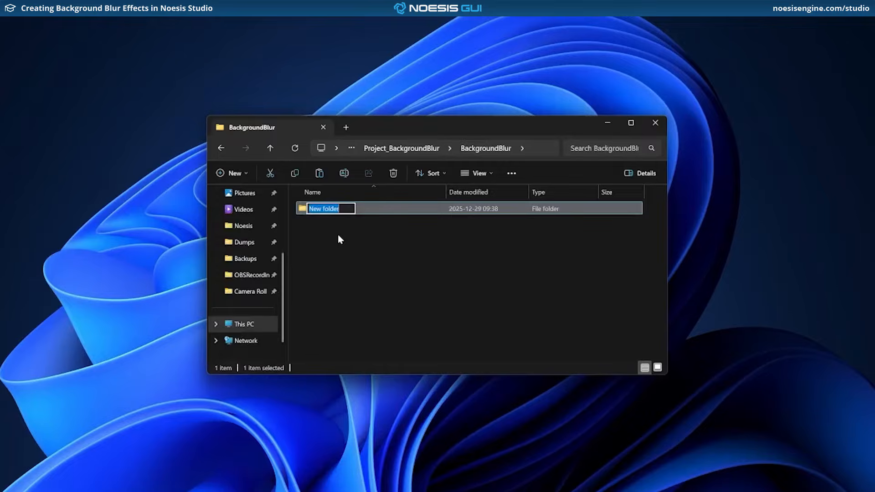
text(Assets)
key(Return)
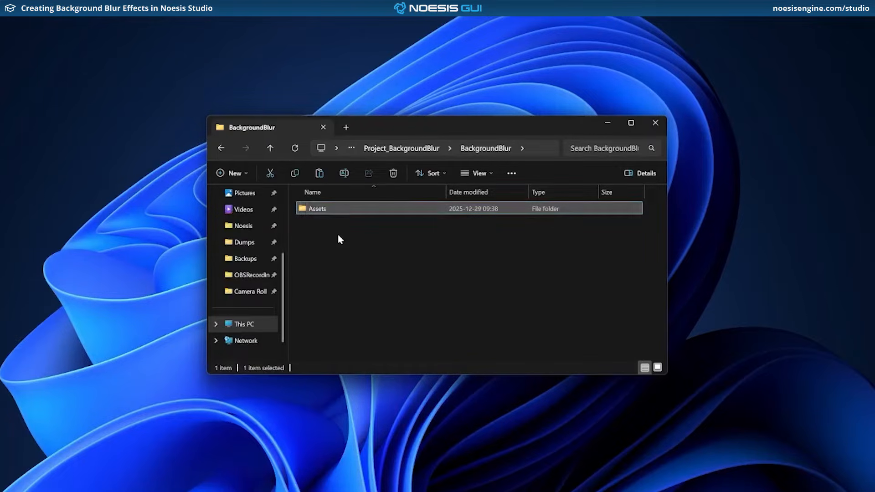
double_click(332, 211)
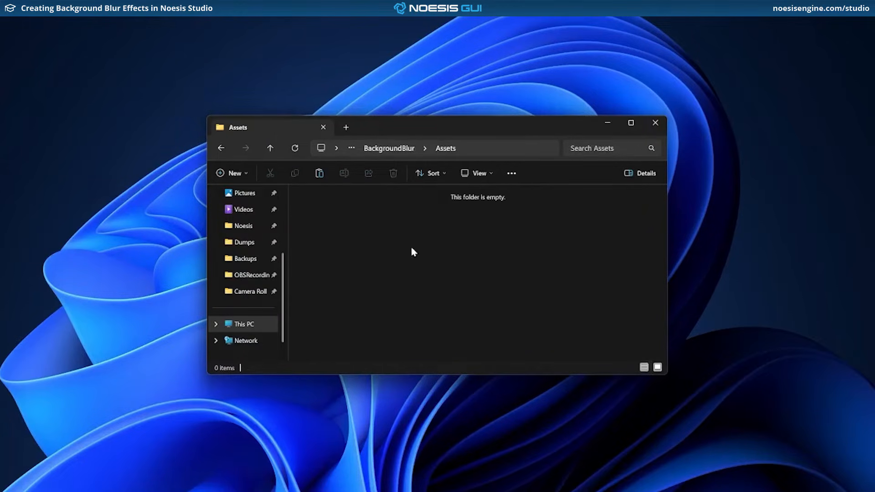
key(ctrl+v)
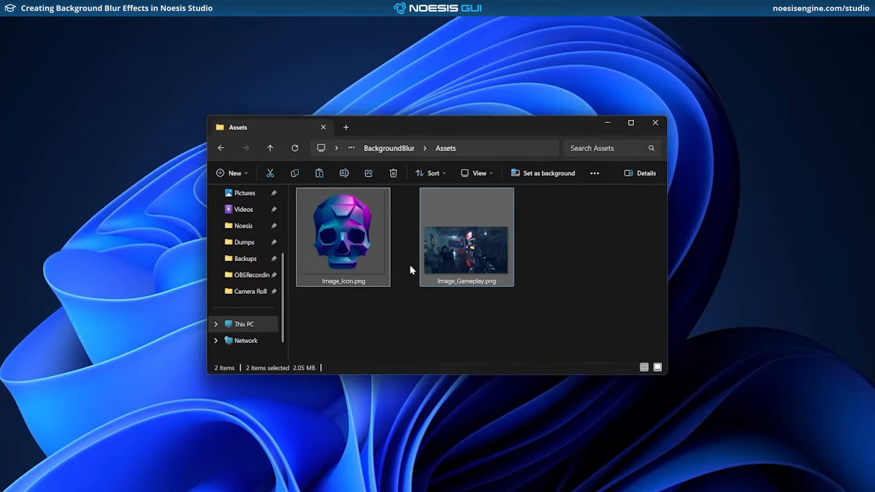
Launch Noesis Studio and create a new project named BackgroundBlur in the BackgroundBlur folder
click(391, 487)
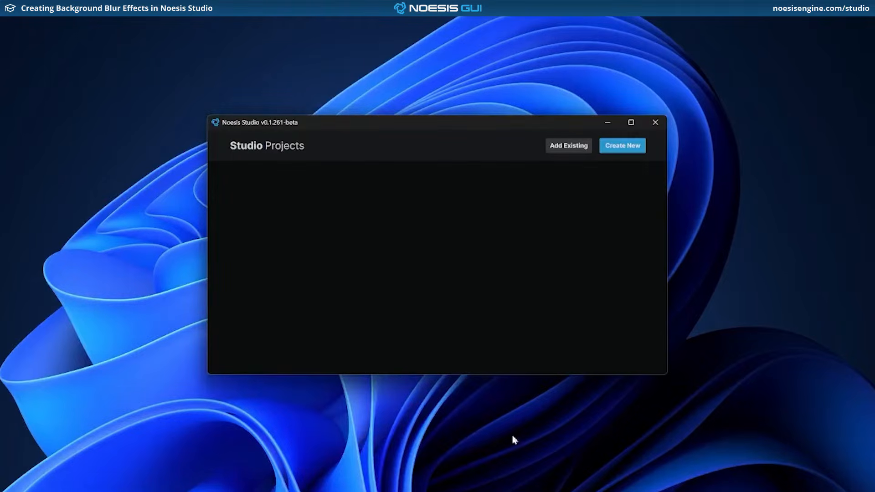
click(620, 154)
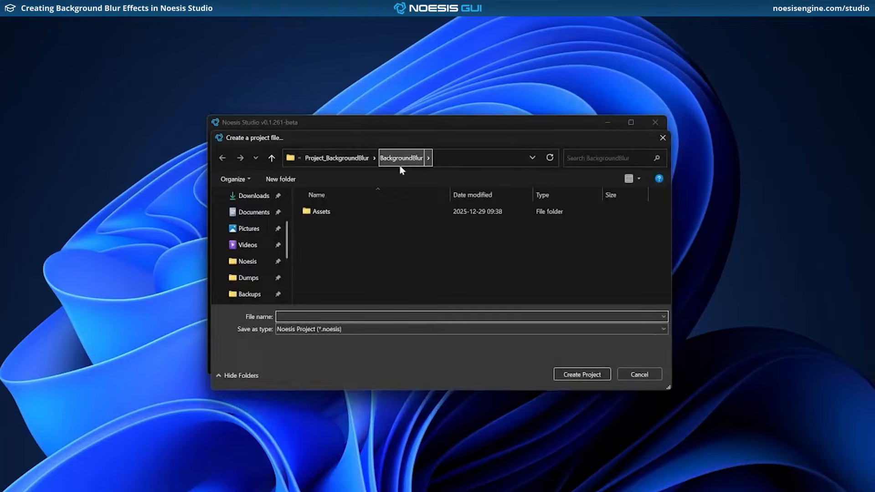
click(357, 315)
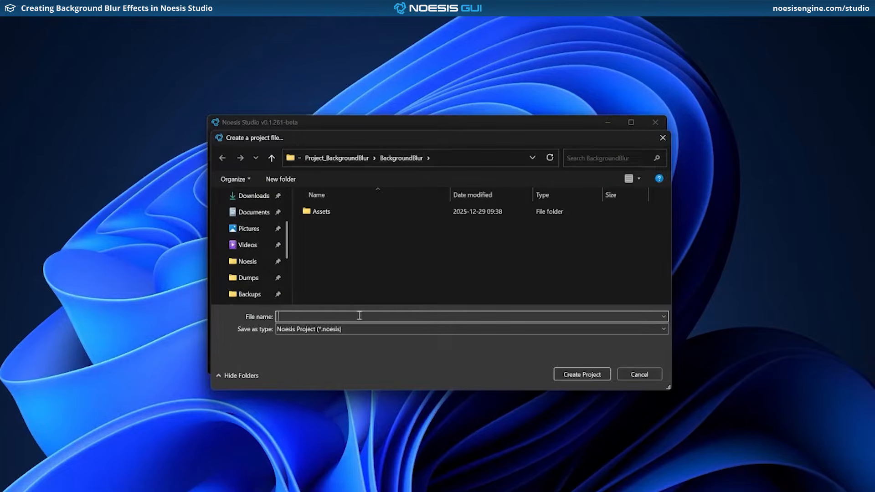
text(BackgroundBlur)
click(581, 375)
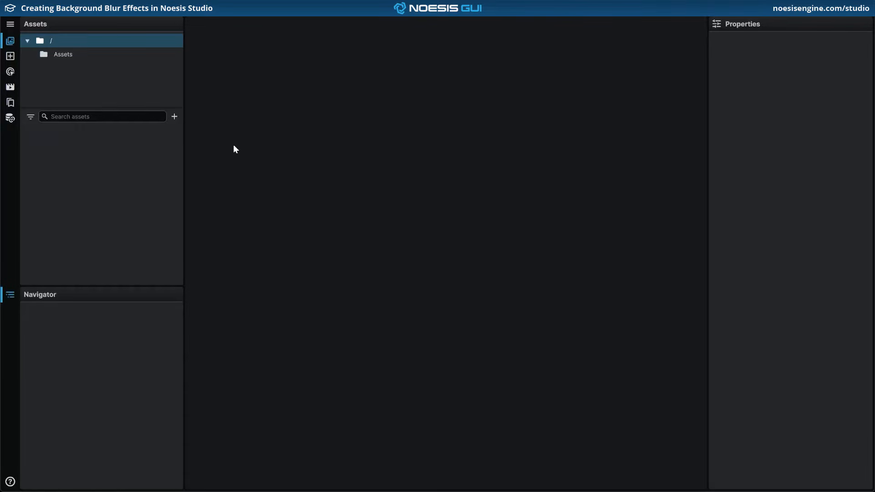
Create a new page in the project's root folder and name it MainPage
click(175, 116)
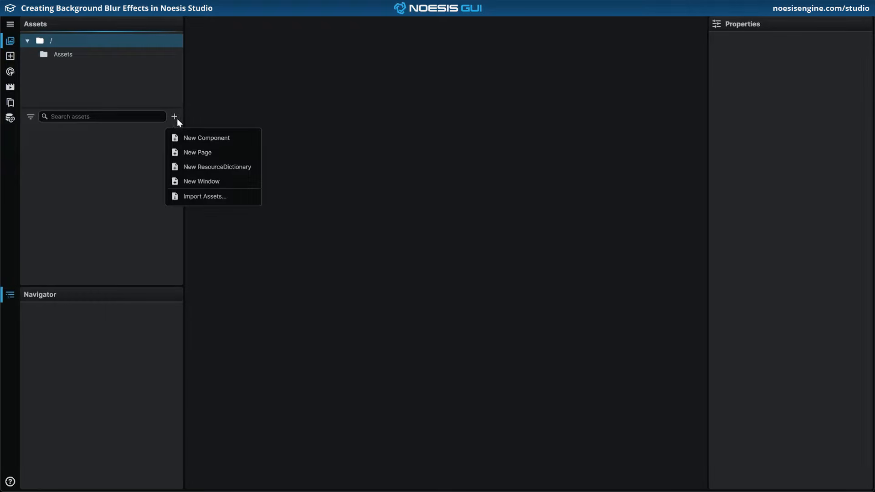
click(222, 154)
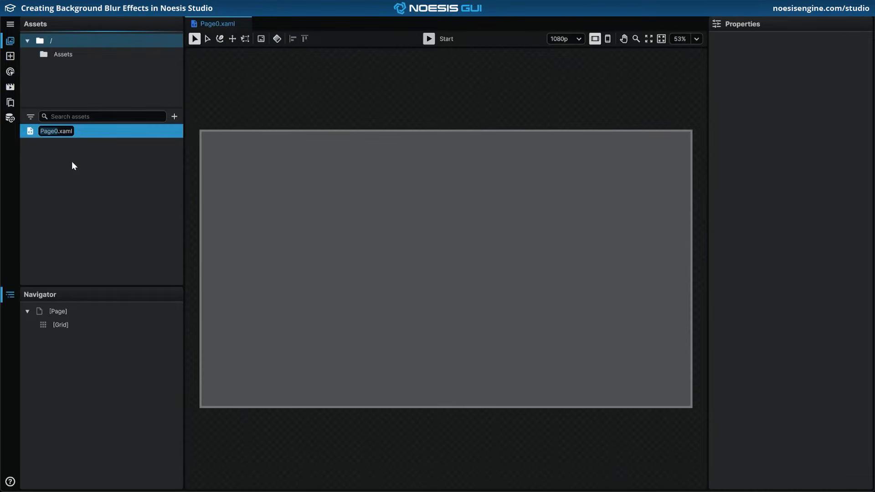
text(MainPage)
key(Return)
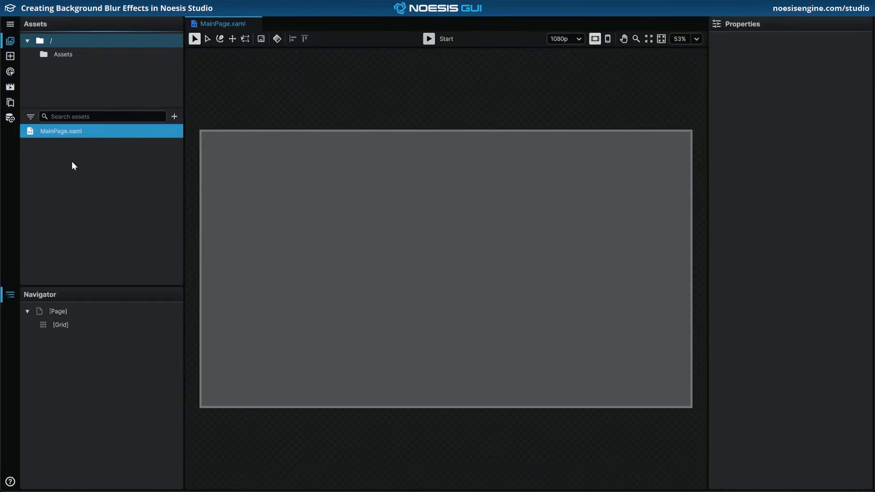
Rename the page's root grid to Master_Grid
double_click(64, 323)
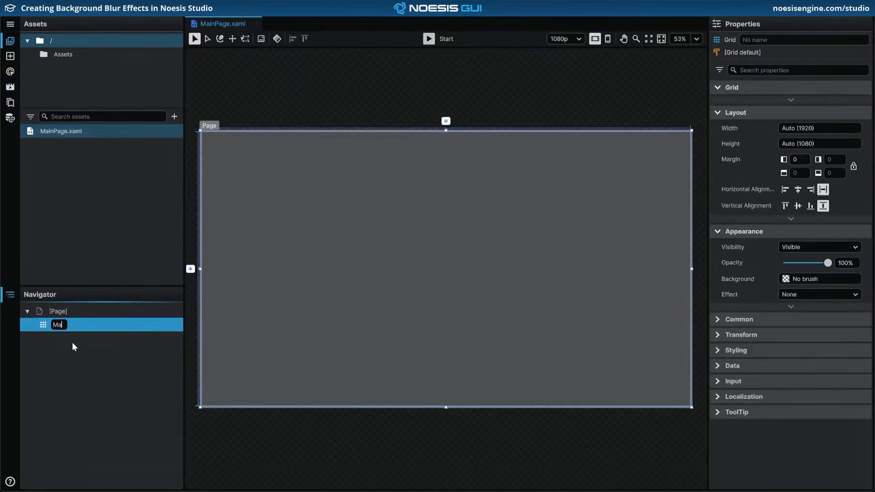
text(Master_Grid)
key(Return)
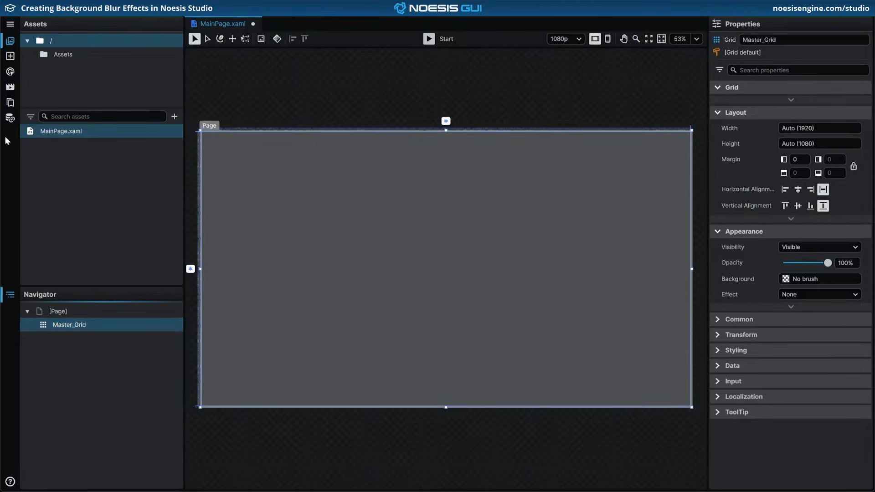
Add an Image element inside Master_Grid and name it Background_Image
click(13, 58)
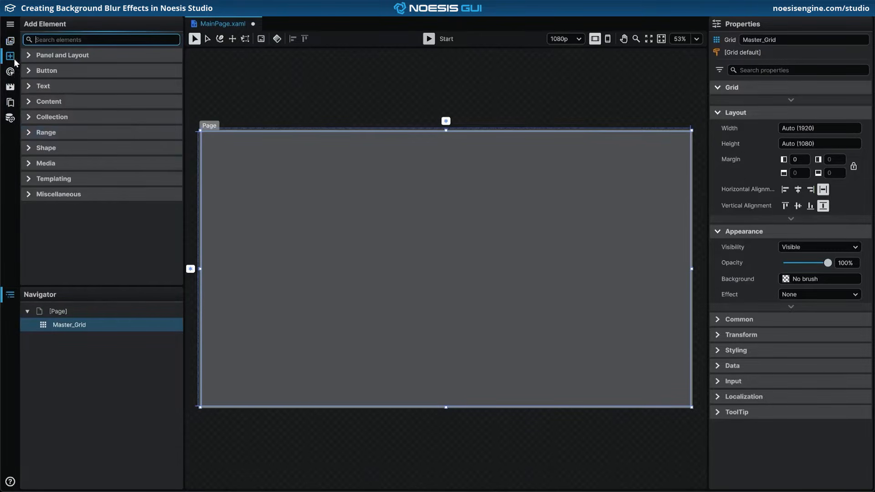
text(image)
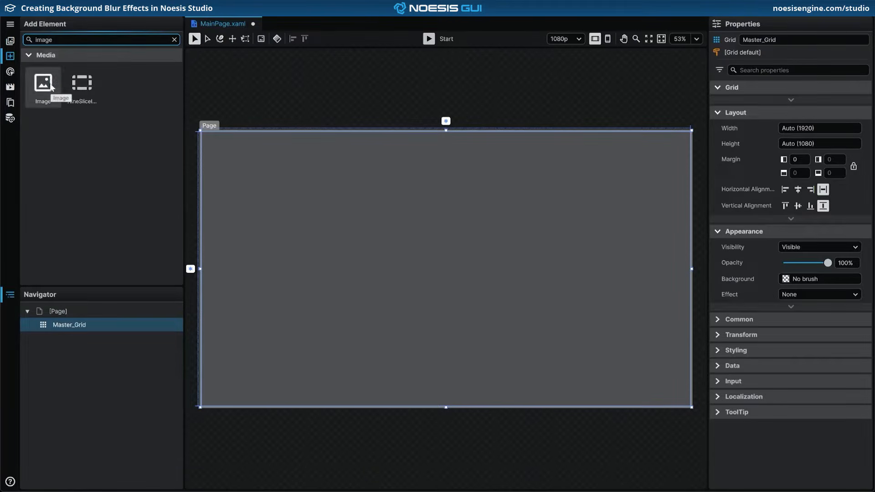
drag(51, 88, 68, 339)
double_click(68, 339)
text(Ba)
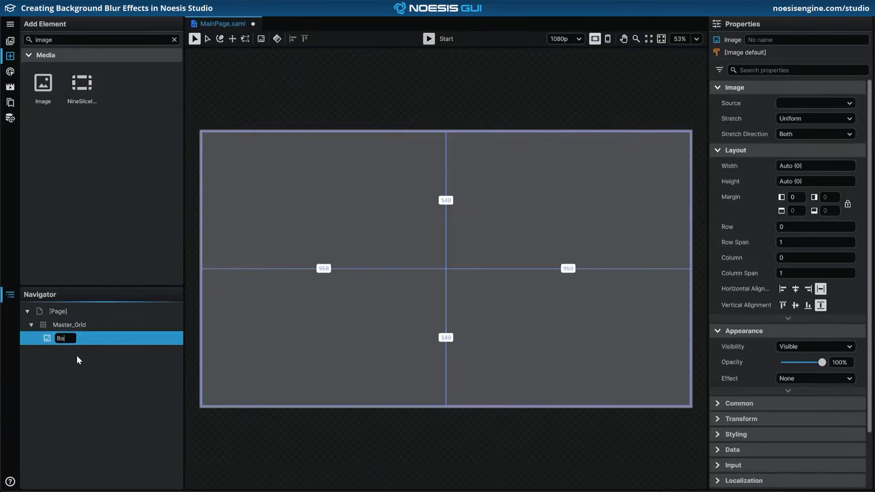
text(ckground_Image)
key(Return)
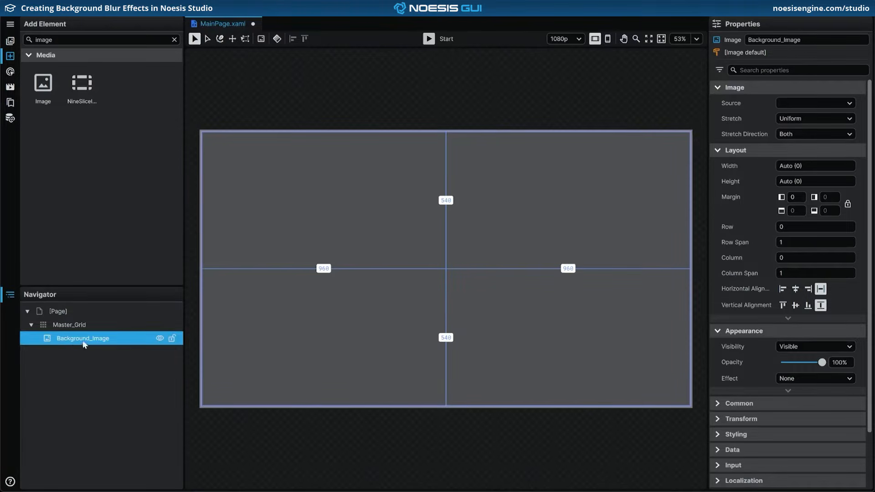
Set the source of Background_Image to Assets/Image_Gameplay.png and save the page
click(830, 104)
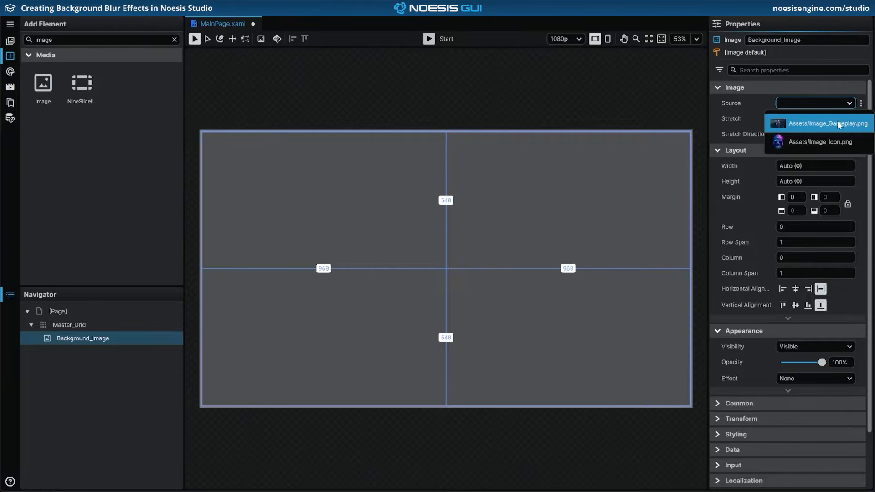
click(838, 124)
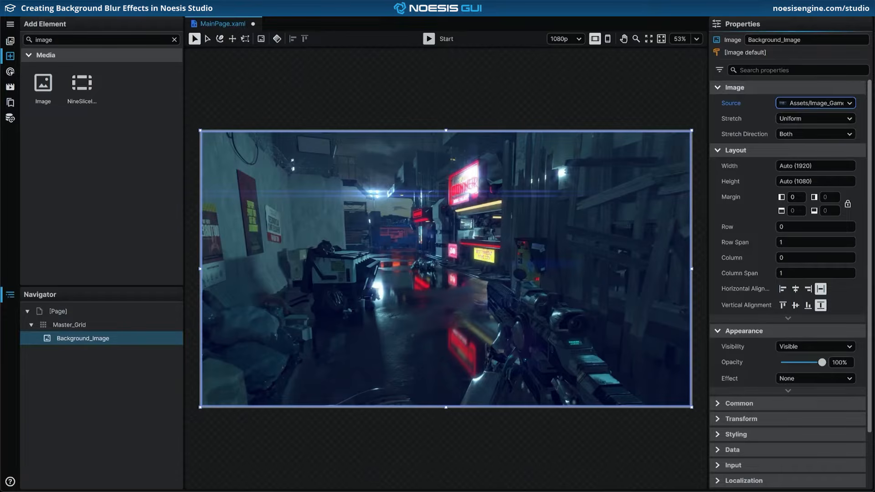
key(ctrl+s)
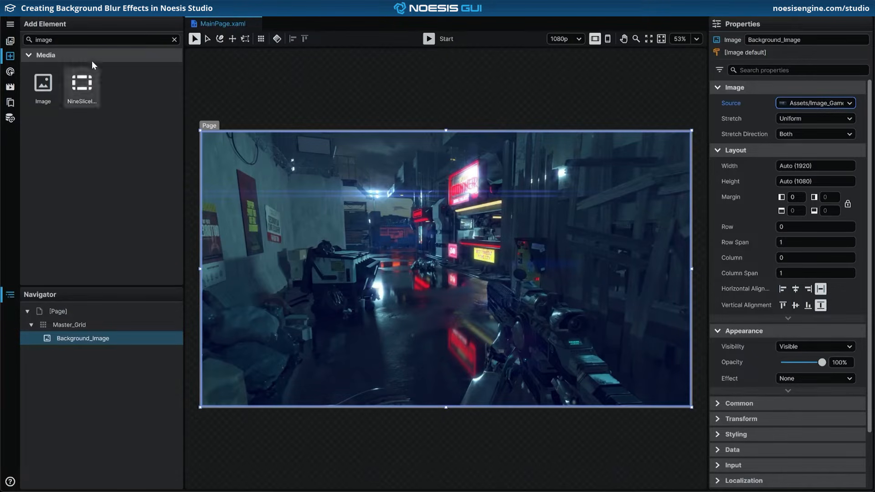
Add a Grid element inside Master_Grid alongside Background_Image
click(82, 41)
text(grid)
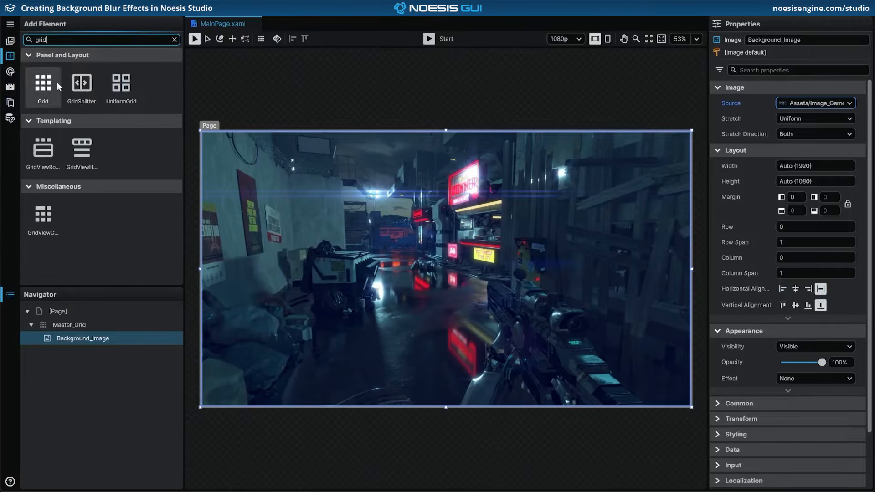
drag(56, 83, 81, 330)
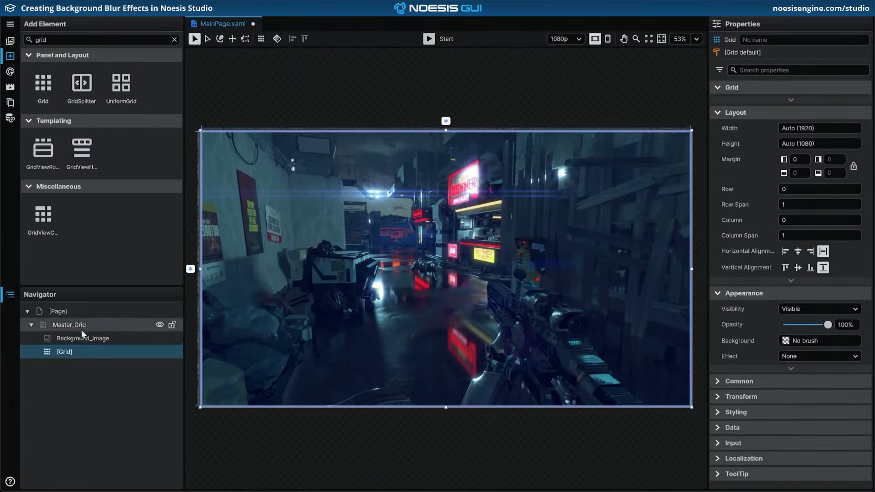
Rename the new grid inside Master_Grid as Badge_Grid
double_click(64, 355)
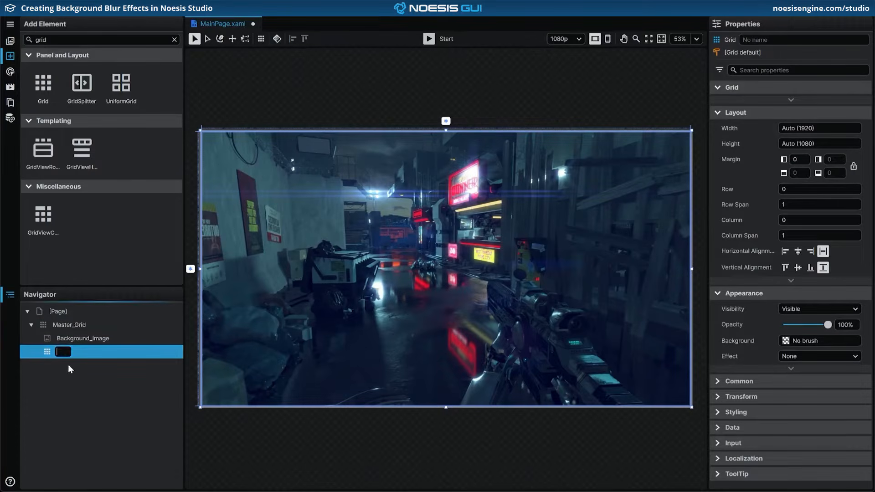
text(Badge_Grid)
key(Return)
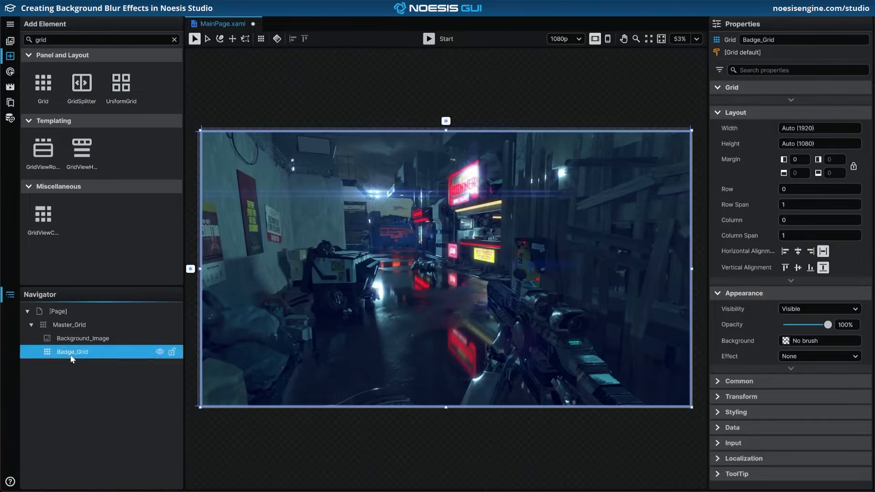
Give Badge_Grid an individual top margin of 80 and align it to the horizontal centre and vertical top
click(858, 166)
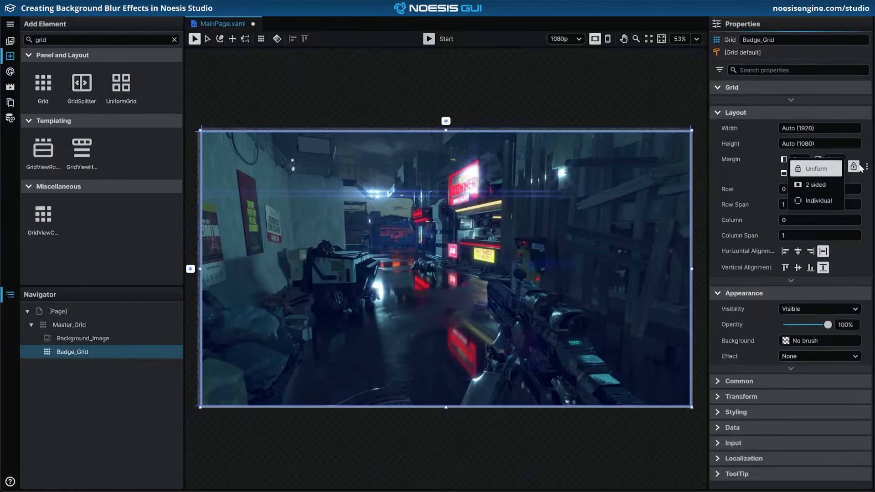
click(837, 200)
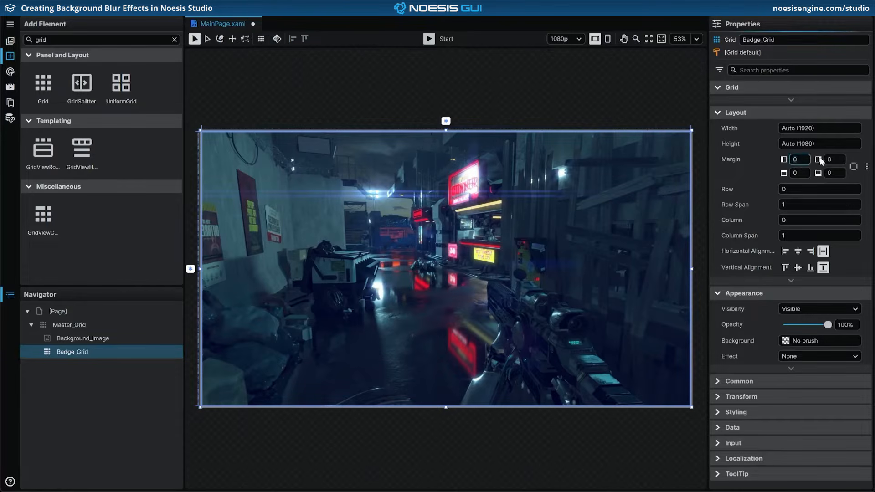
click(809, 173)
text(80)
click(840, 173)
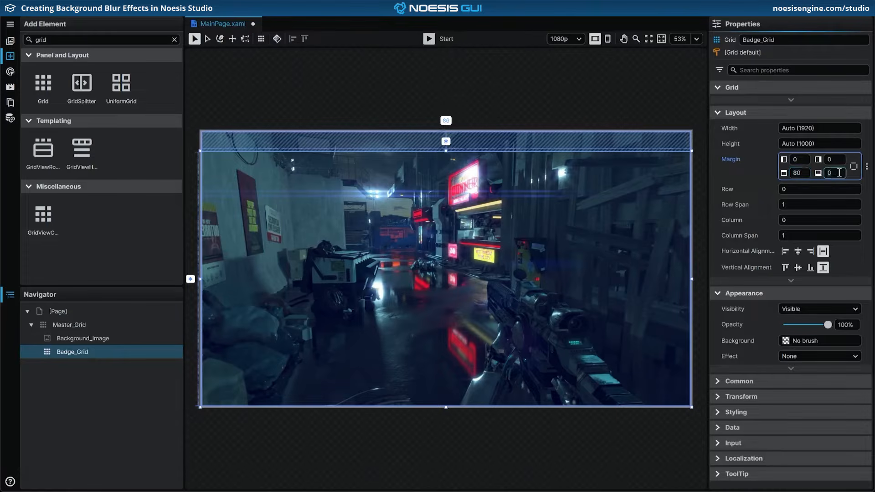
click(799, 251)
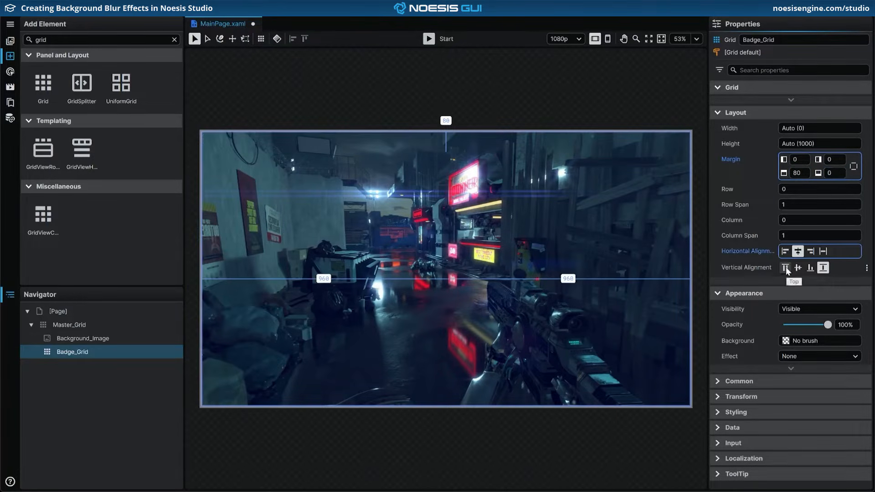
click(786, 268)
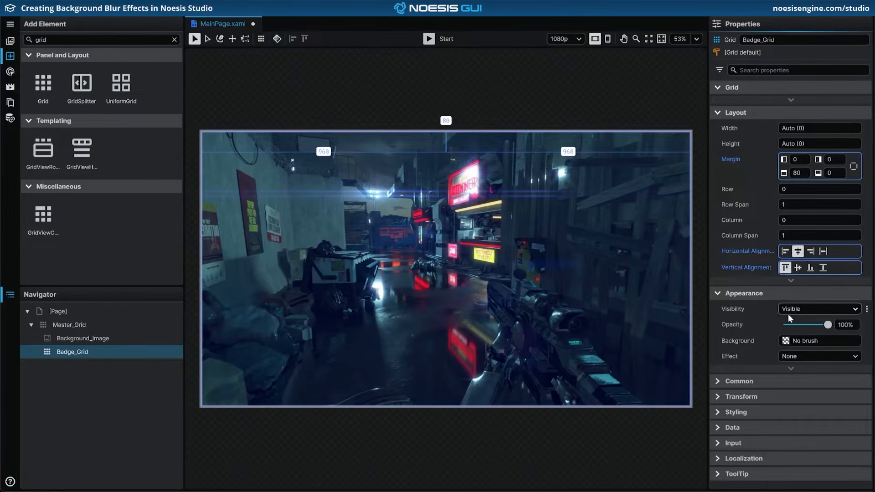
Apply a DropShadowEffect to Badge_Grid and set its colour to #FF124C7A
click(796, 356)
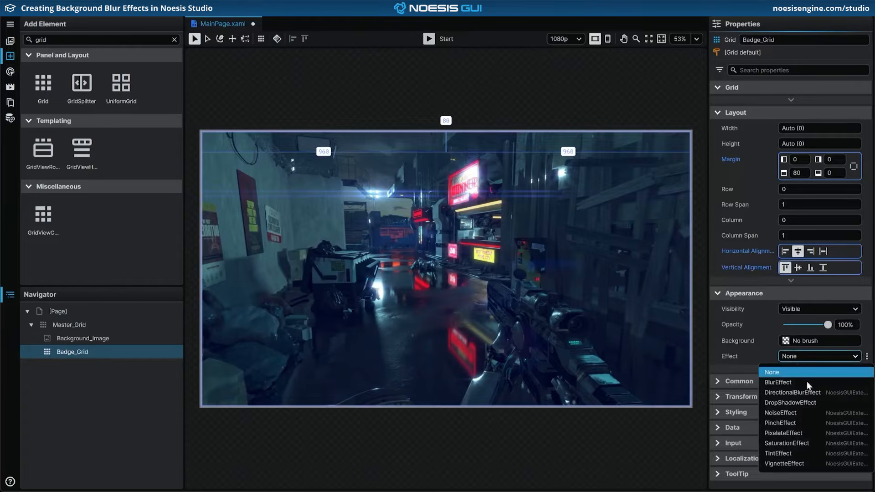
click(790, 403)
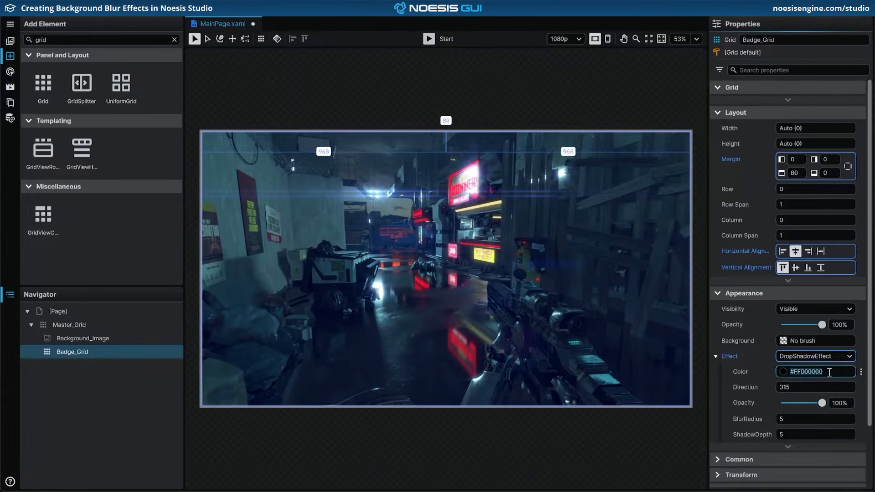
click(830, 372)
text(FF124C)
text(7A)
key(Return)
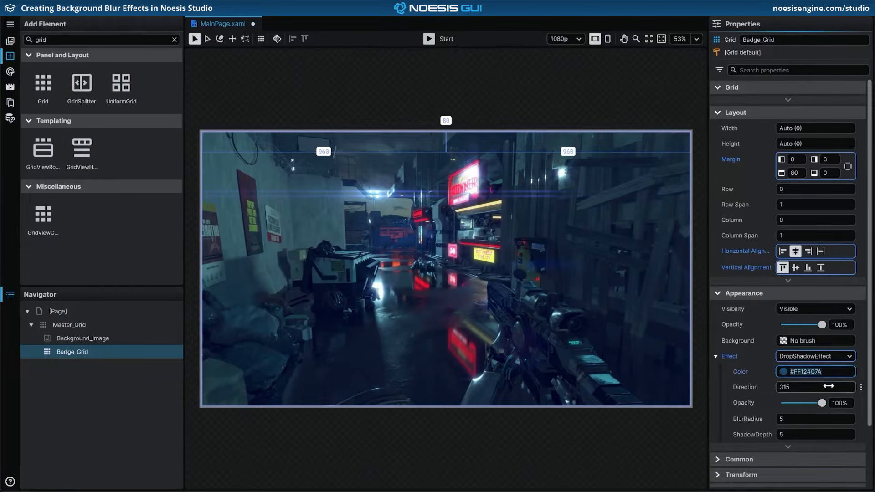
Set the direction of Badge_Grid's drop shadow to -90 and its opacity to 50%
double_click(830, 387)
text(-90)
key(Return)
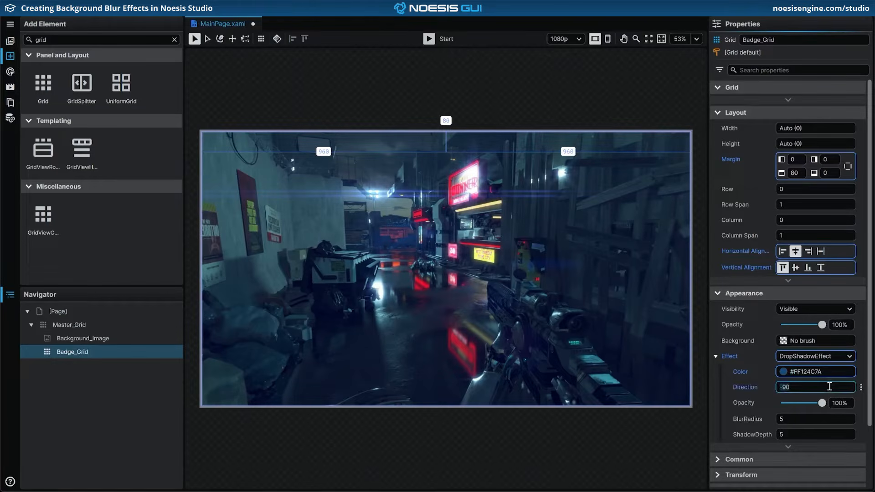
double_click(847, 402)
text(50)
key(Return)
Set the drop shadow's BlurRadius to 24 and ShadowDepth to 64, and save the page
double_click(842, 420)
text(2)
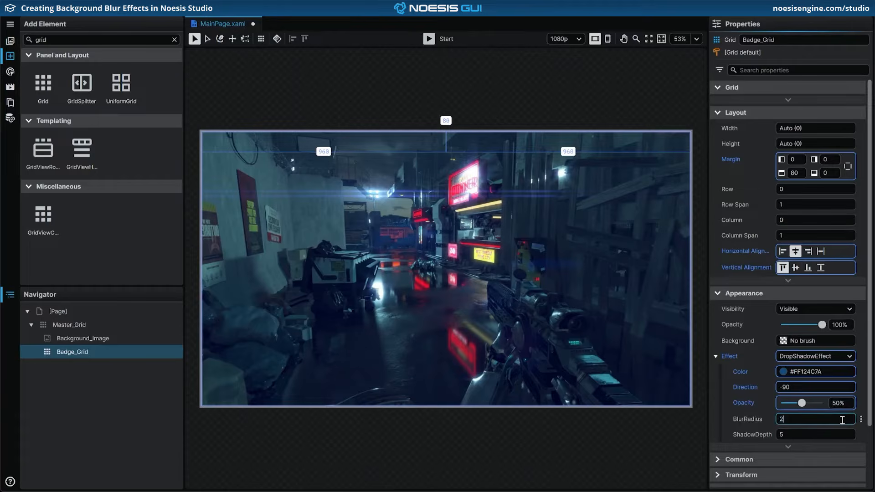
text(4)
key(Return)
click(842, 433)
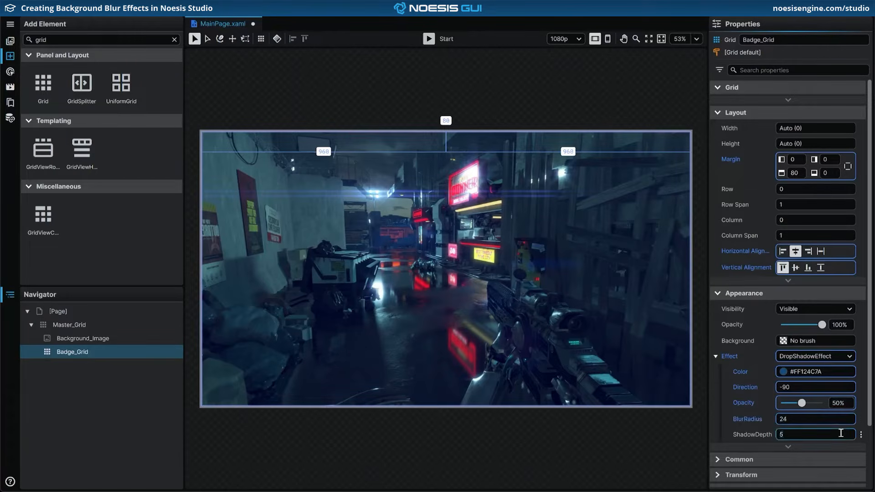
text(64)
key(Return)
key(ctrl+s)
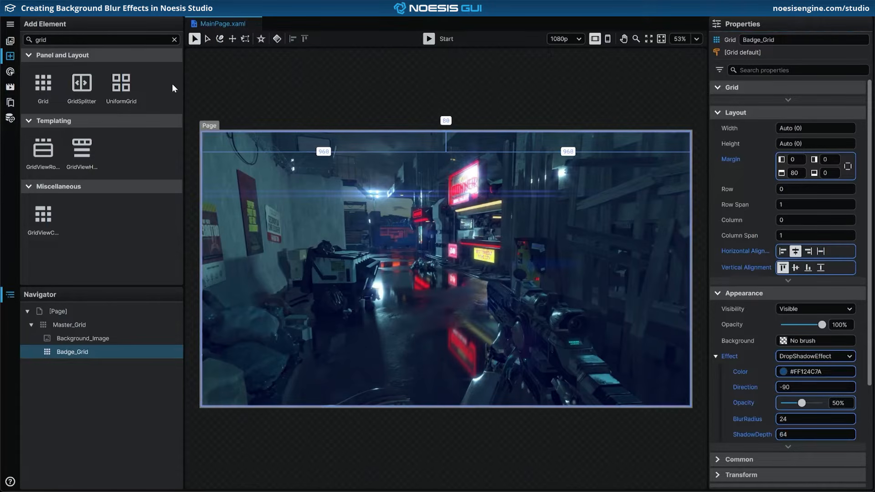
Add a Star element inside Badge_Grid and name it Badge_Blurrer
double_click(137, 40)
text(star)
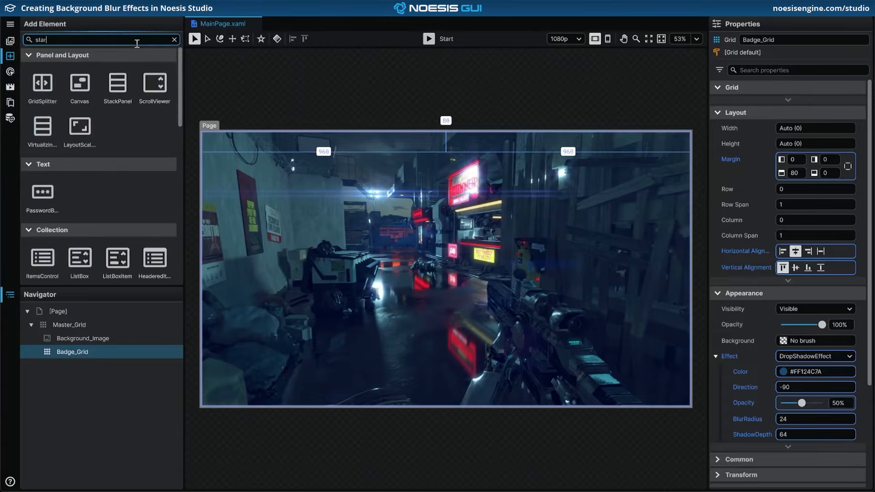
drag(43, 83, 77, 357)
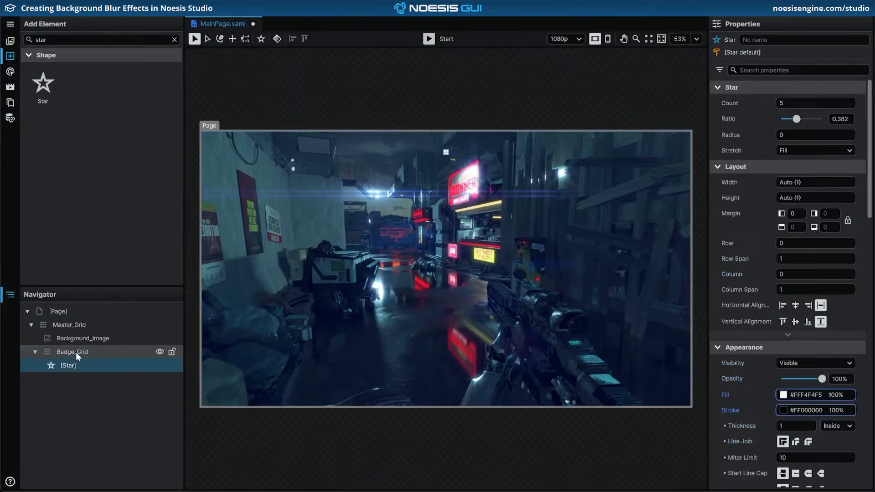
double_click(69, 365)
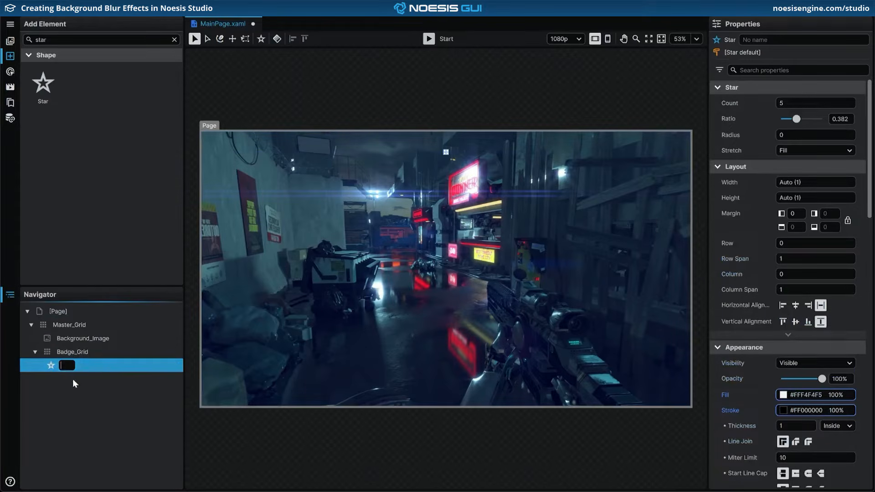
text(Badge_Blurrer)
key(Return)
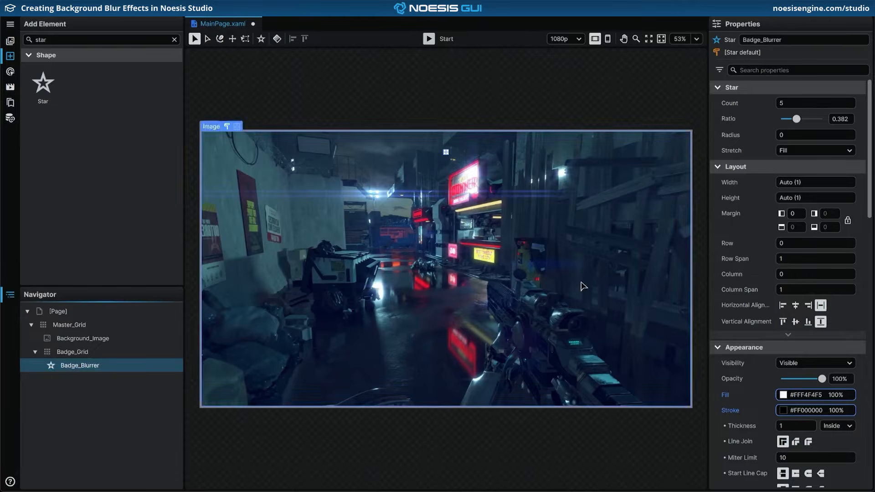
Set the width and height of Badge_Blurrer to 800 each
click(846, 184)
text(800)
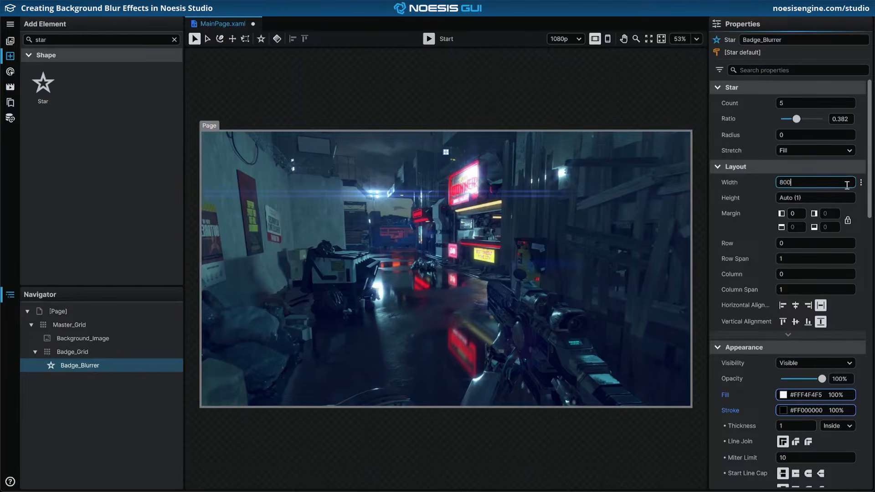
key(Return)
click(838, 196)
text(800)
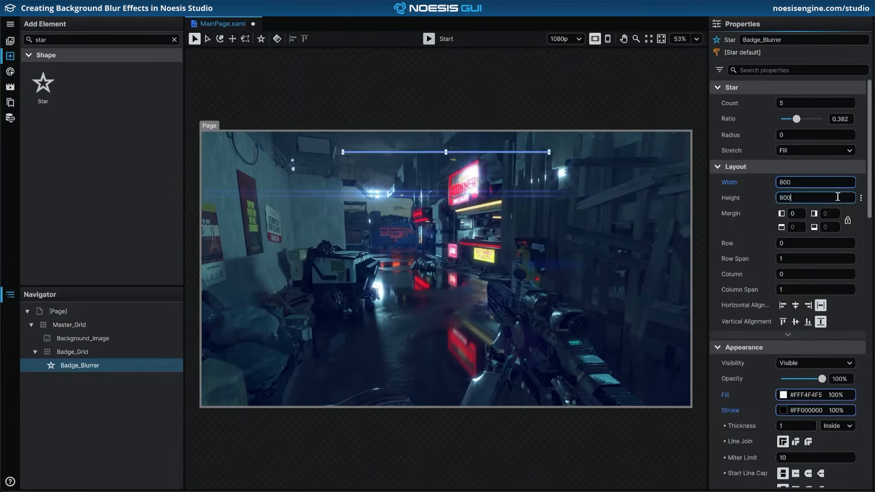
key(Return)
Shape Badge_Blurrer into a rounded triangle with a count of 3, a ratio of 0.5 and a radius of 32
click(813, 105)
text(3)
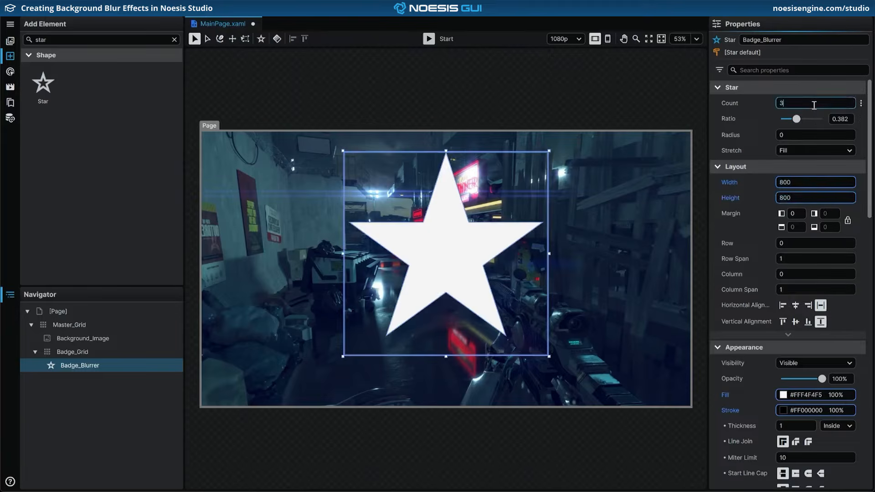
key(Return)
click(851, 119)
text(0.5)
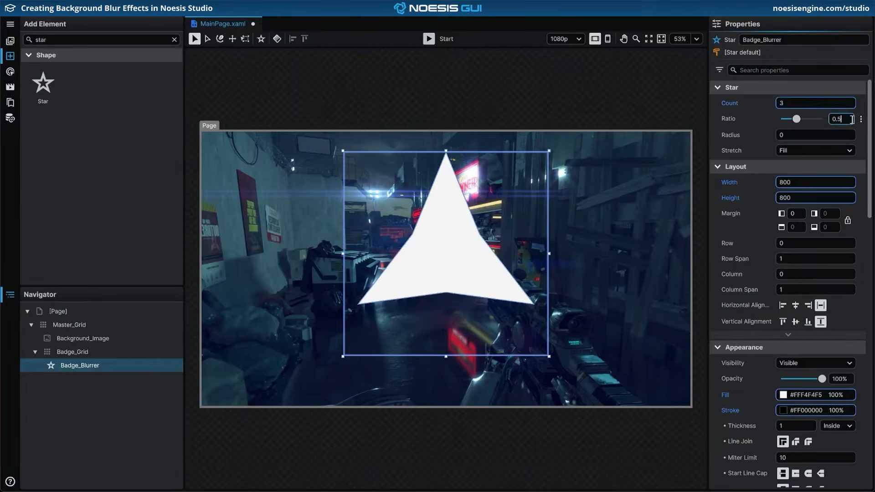
key(Return)
click(836, 134)
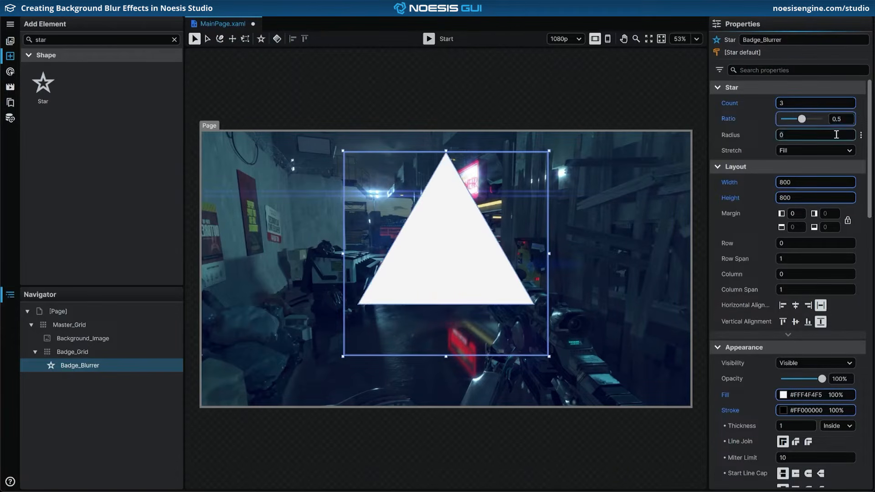
text(32)
key(Return)
Convert the Badge_Blurrer star to a path and view its nodes on the canvas
right_click(140, 373)
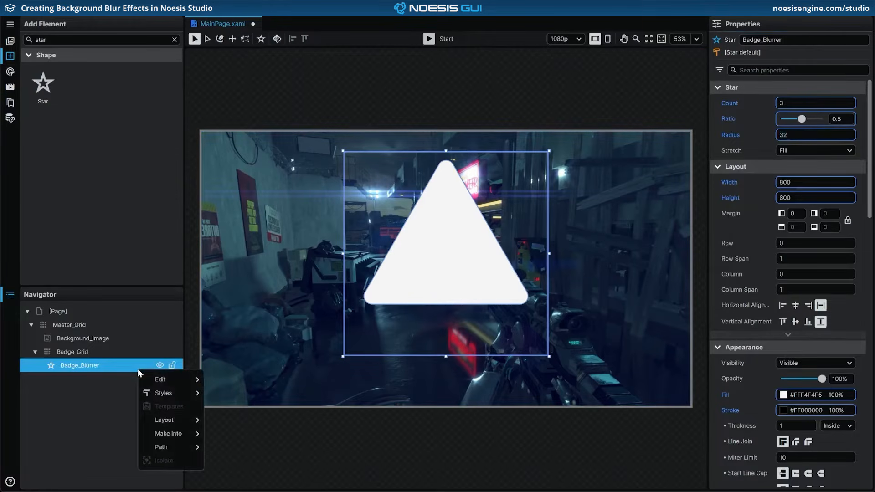
mouse_move(166, 445)
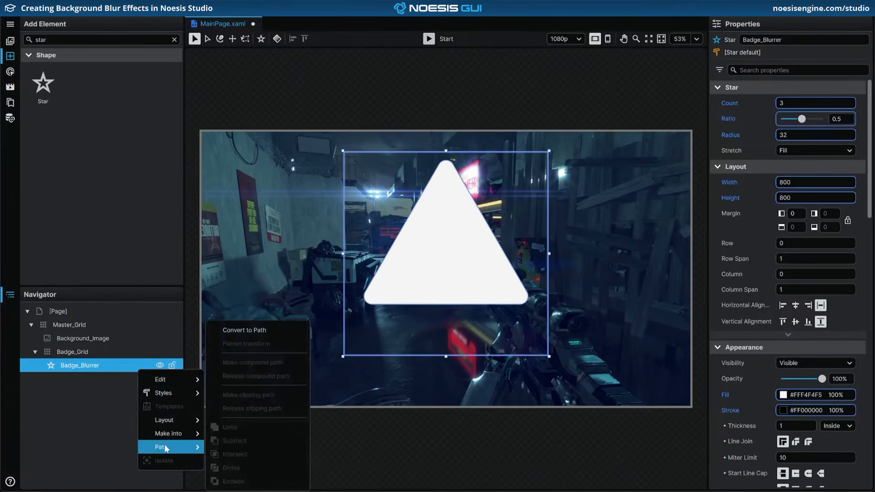
click(275, 332)
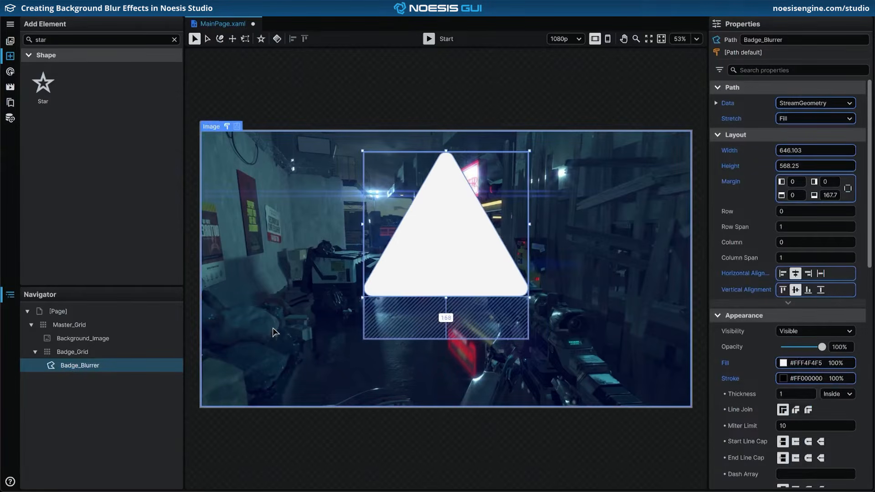
key(a)
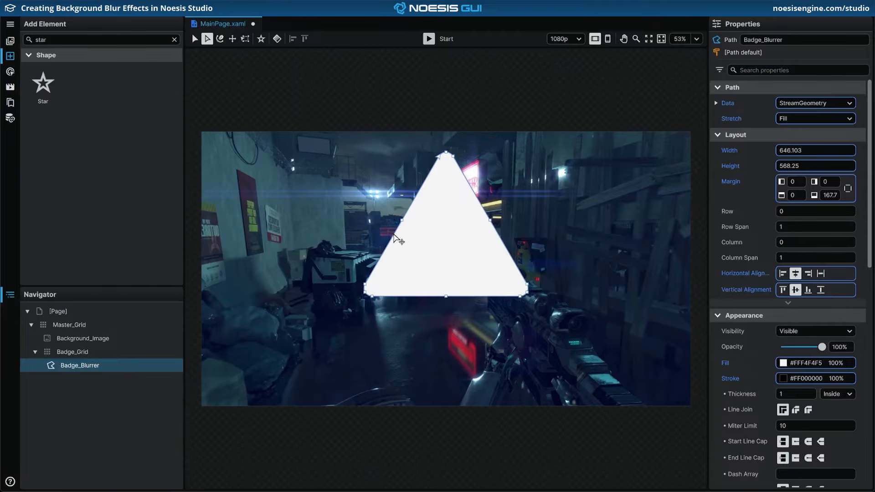
key(v)
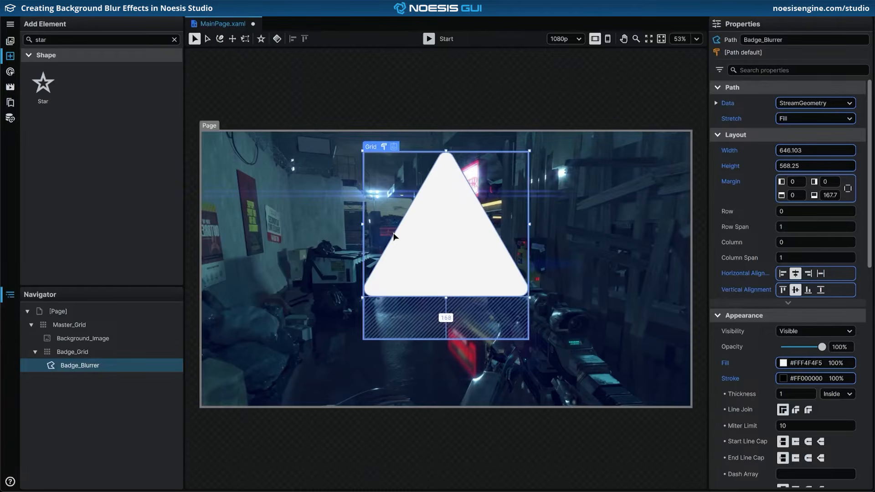
Rotate Badge_Blurrer by 180 degrees with a render transform
scroll(741, 246, down, 3)
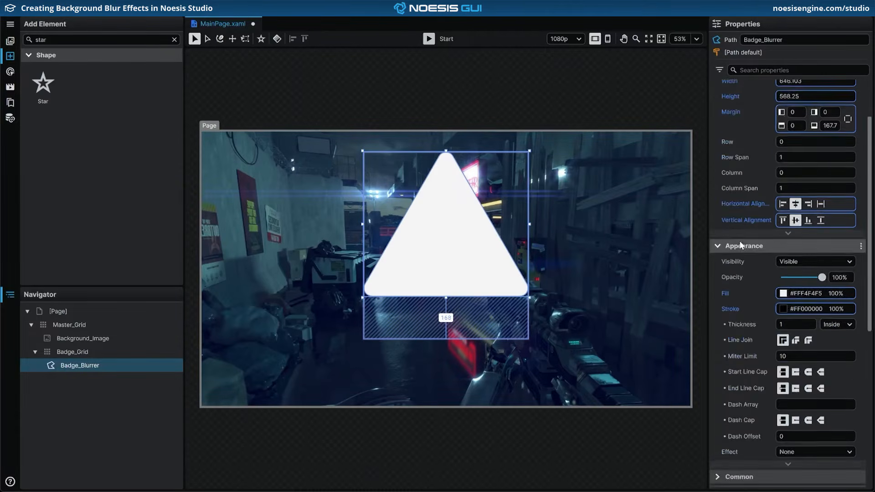
scroll(741, 245, down, 4)
click(742, 402)
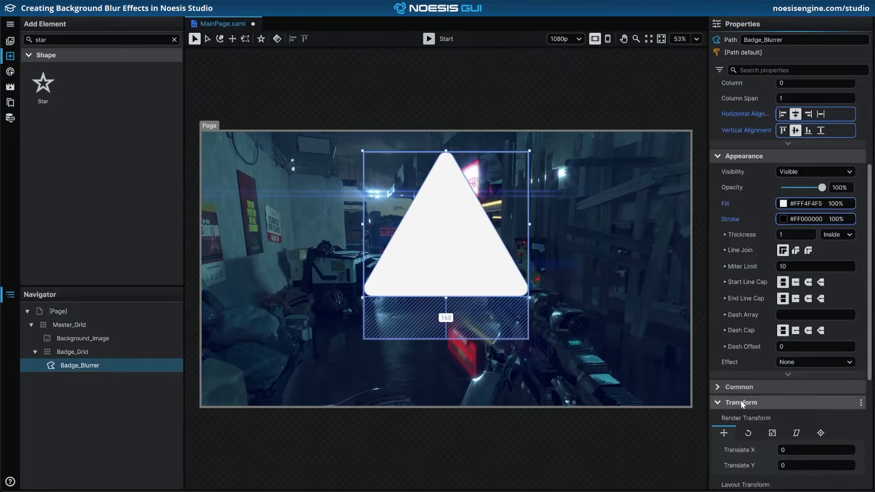
click(750, 436)
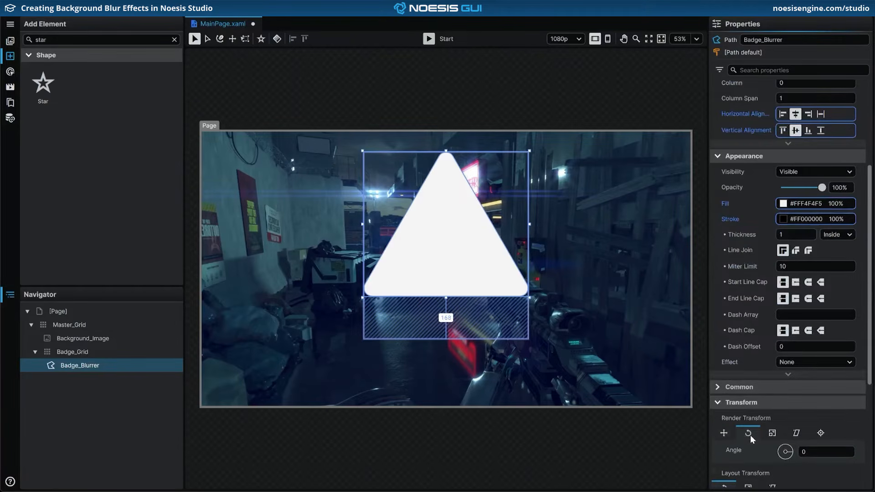
click(827, 451)
text(180)
key(Return)
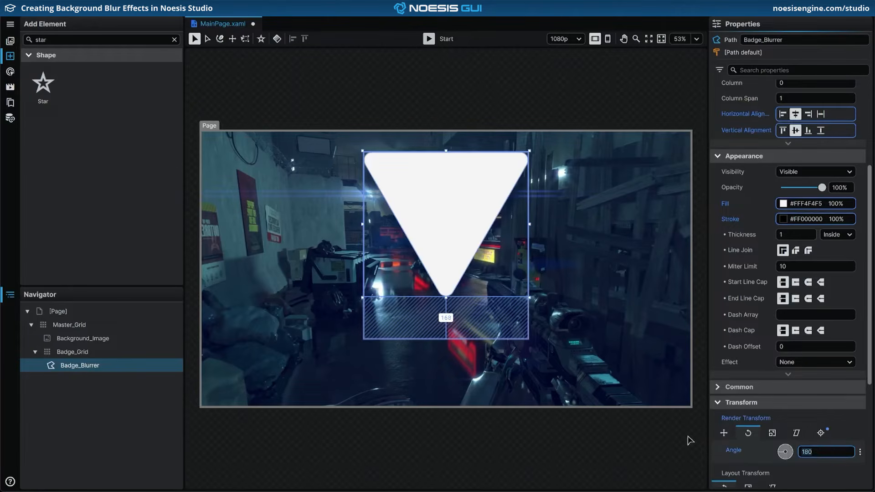
Flatten the rotation transform of Badge_Blurrer into its path geometry
right_click(114, 371)
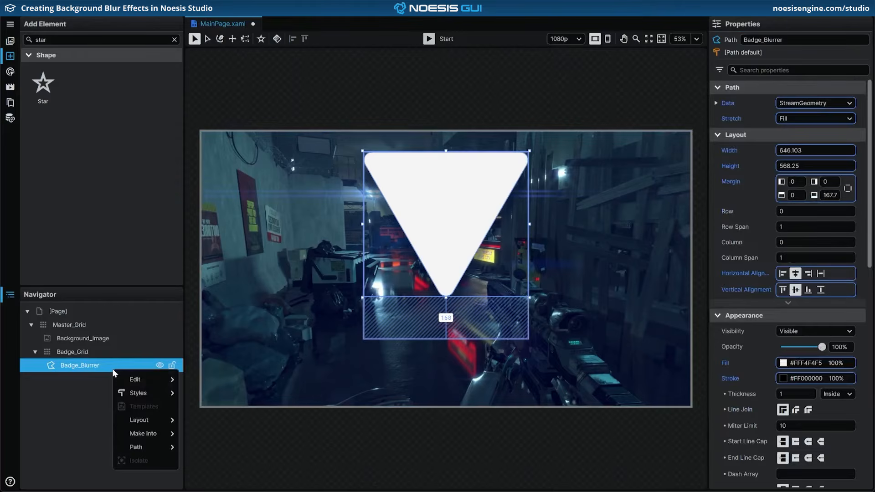
mouse_move(139, 447)
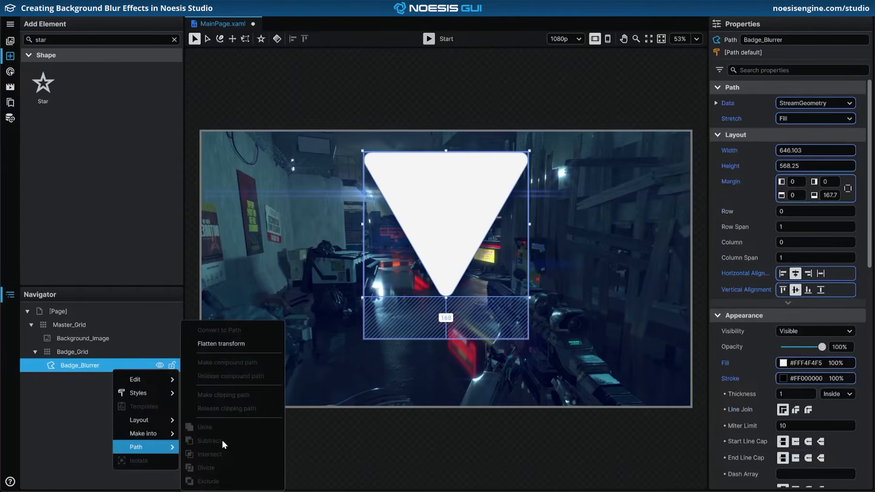
click(254, 348)
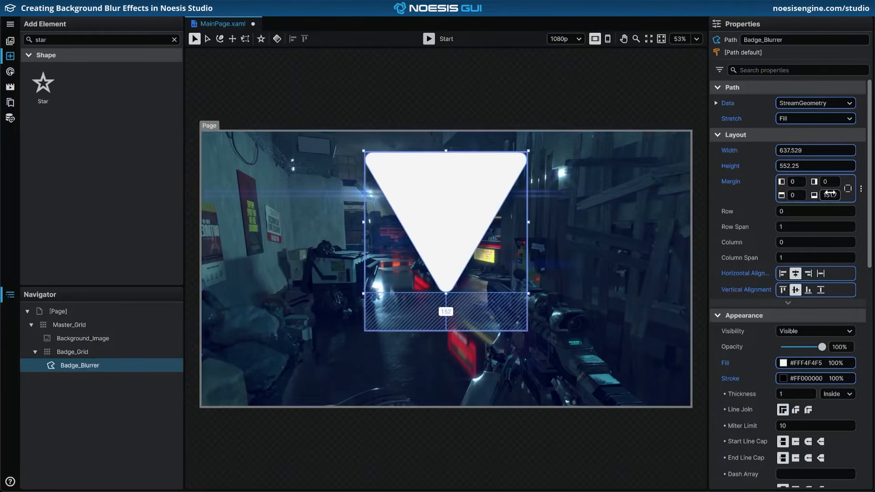
Reset Badge_Blurrer's margin to 0 and make its stroke fully transparent with the color #00000000
middle_click(831, 193)
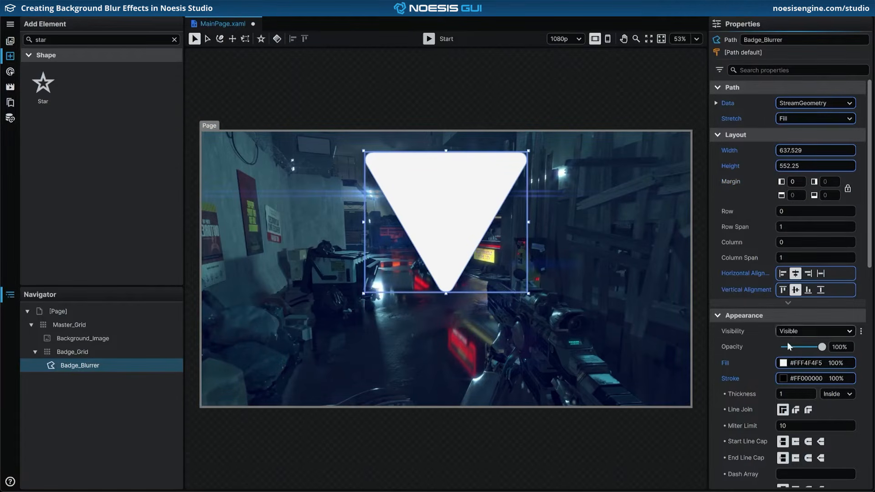
click(783, 379)
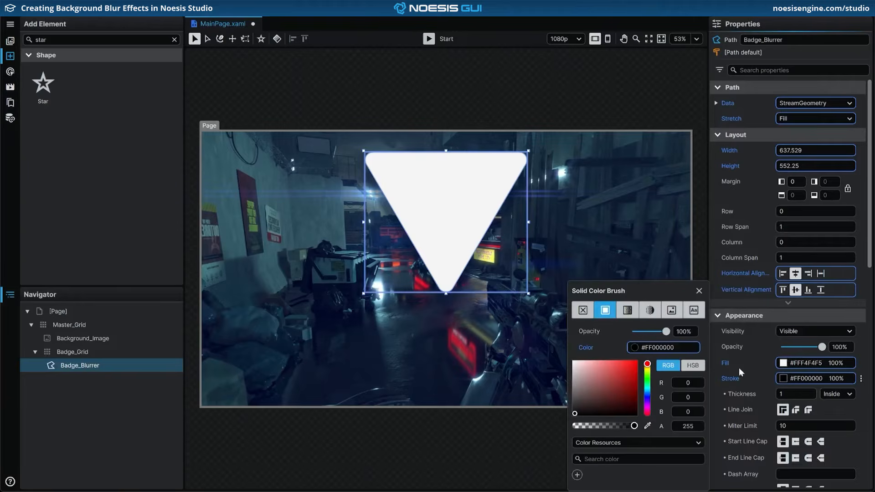
click(685, 347)
text(00000000)
click(700, 290)
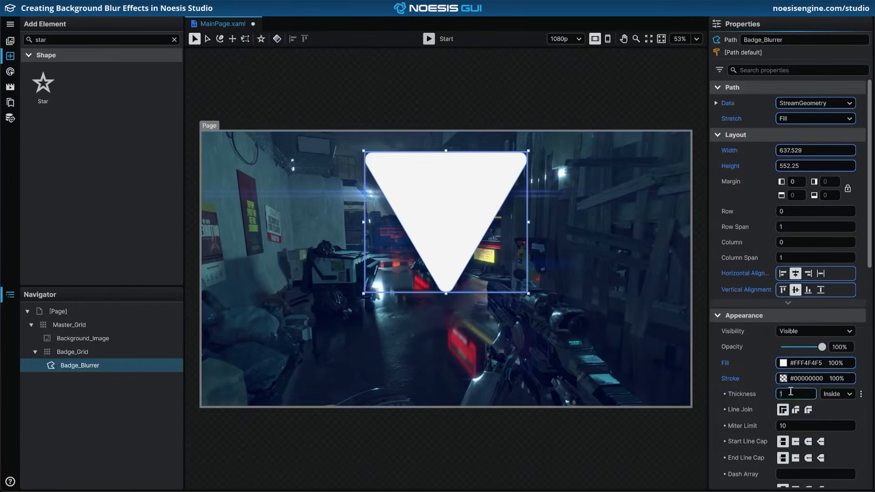
Set Badge_Blurrer's stroke thickness to 2 and save the page
drag(789, 391, 791, 391)
key(ctrl+s)
Add a BackgroundEffectBehavior to Badge_Blurrer
click(15, 72)
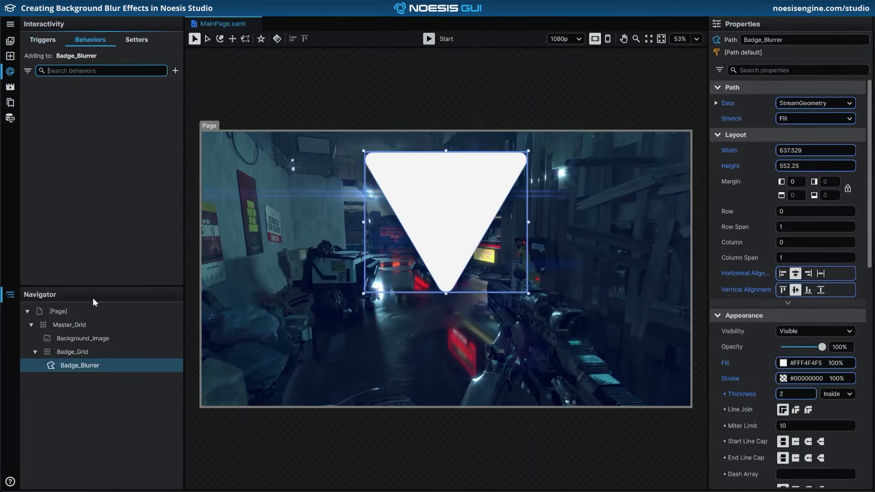
click(96, 366)
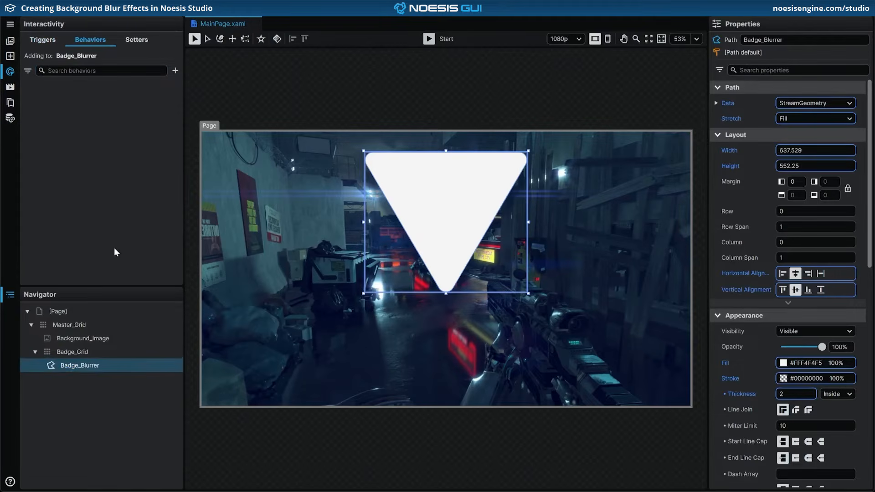
click(177, 71)
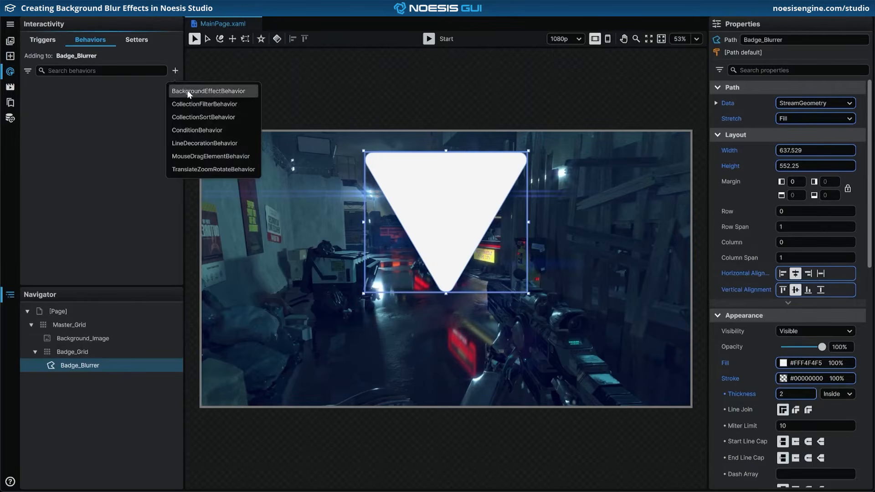
click(189, 91)
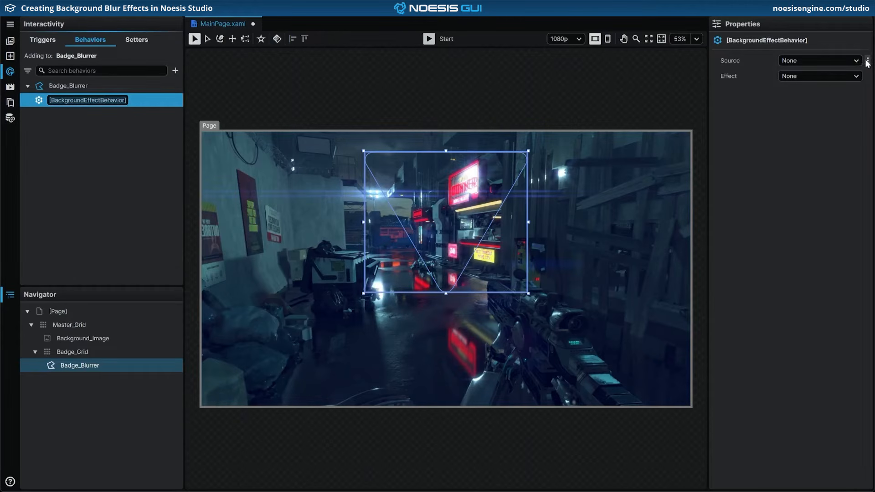
Bind the behavior's Source by element name to Background_Image with an empty path
click(868, 61)
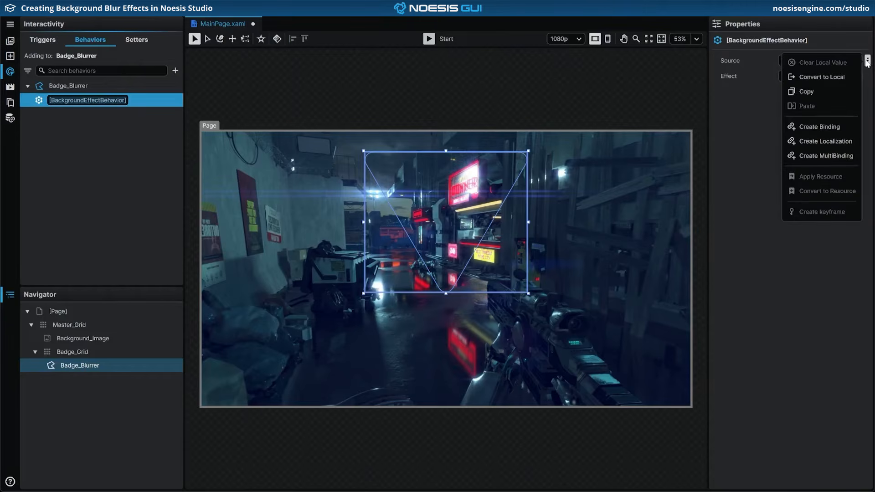
click(845, 127)
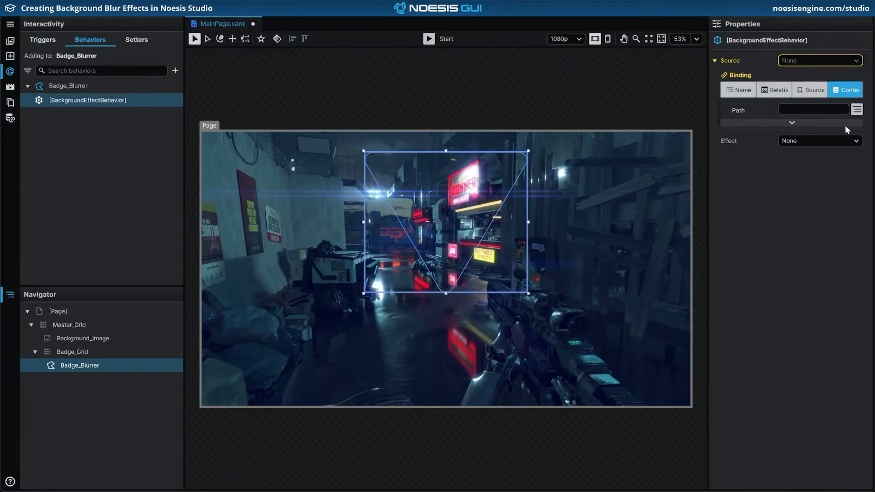
click(746, 94)
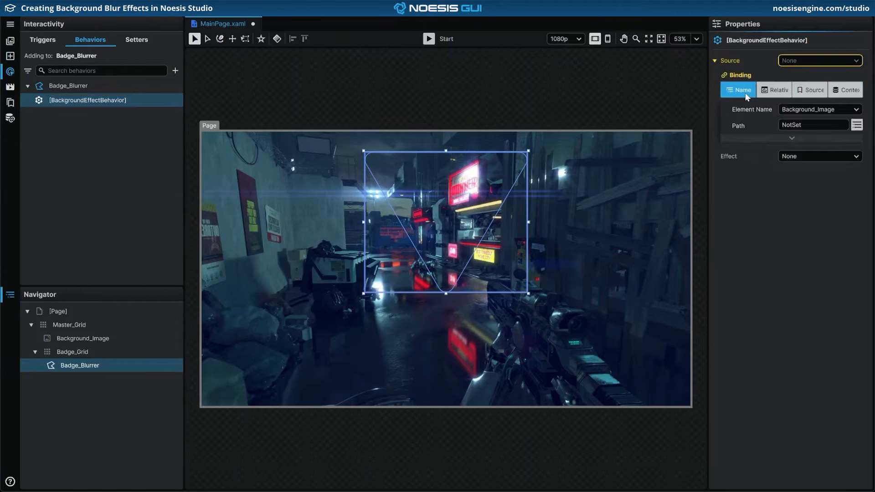
click(806, 108)
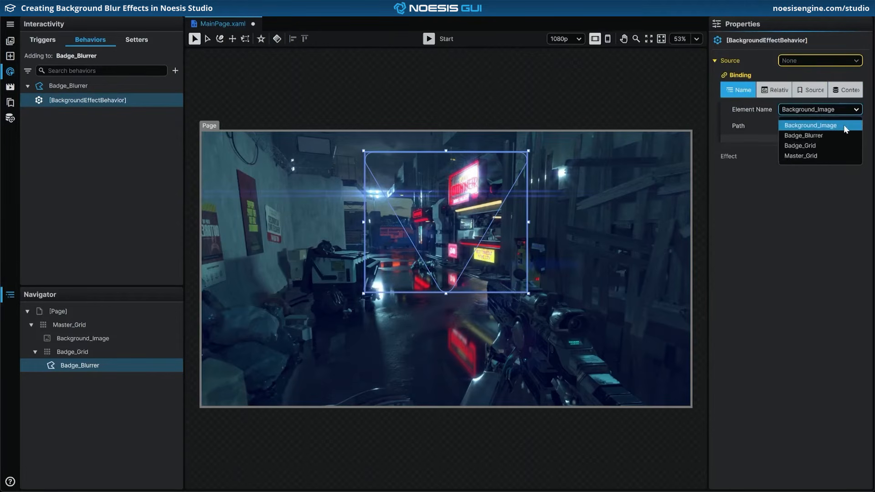
click(846, 130)
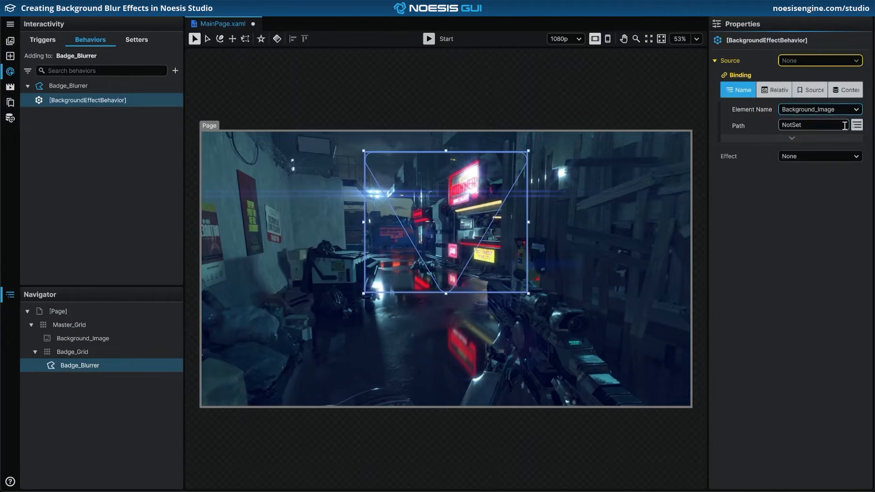
click(844, 126)
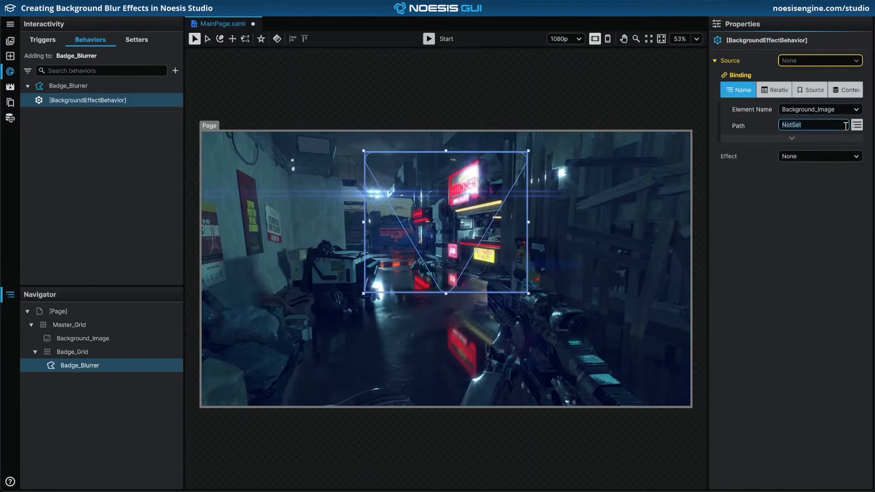
key(BackSpace)
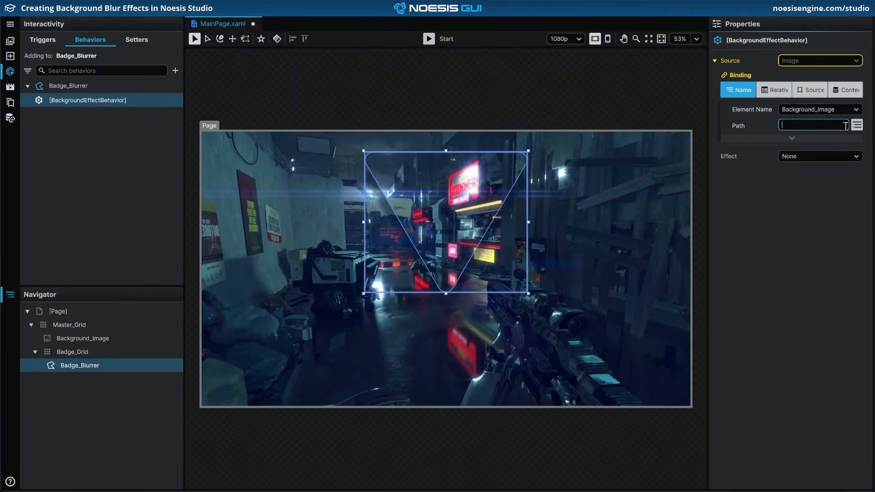
Assign a BlurEffect with a radius of 128 to the background effect behavior
click(851, 157)
click(846, 179)
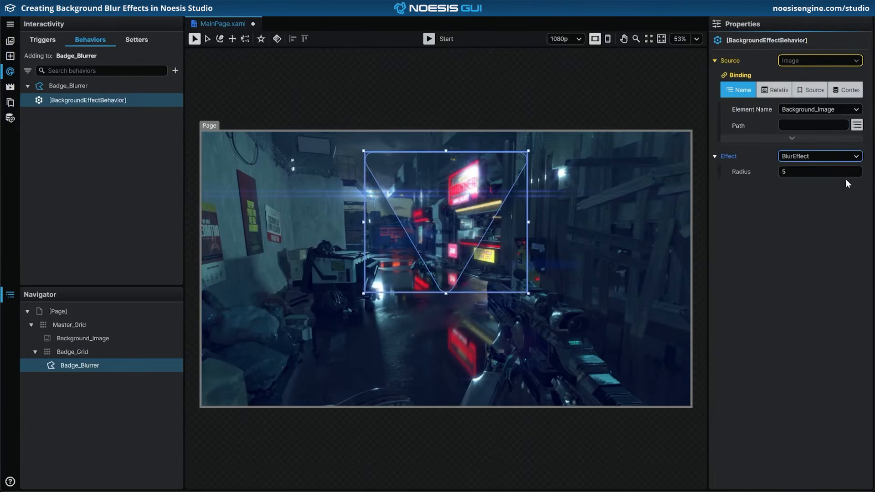
click(828, 173)
text(128)
key(Return)
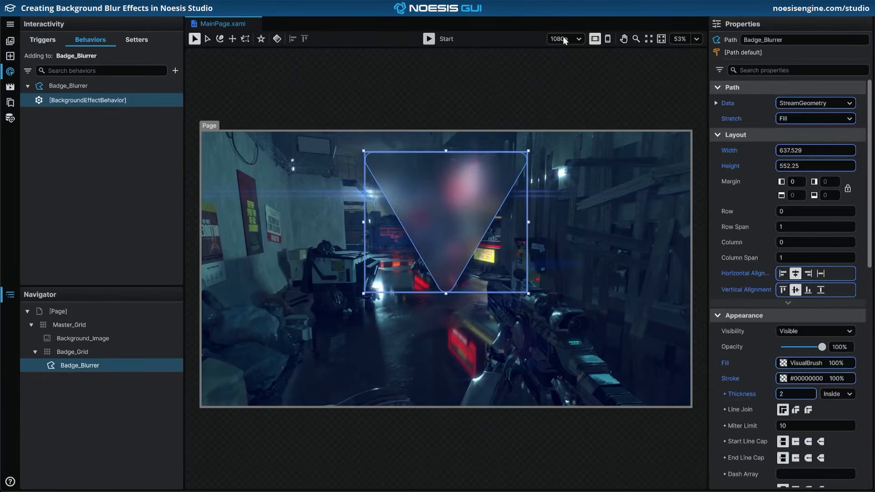
Duplicate Badge_Blurrer and rename the copy Badge_Overlay
right_click(128, 361)
mouse_move(130, 367)
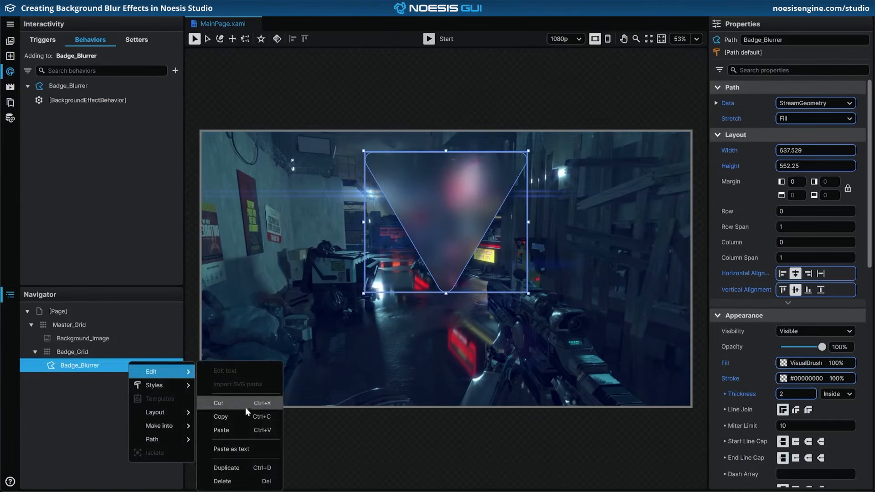
click(246, 465)
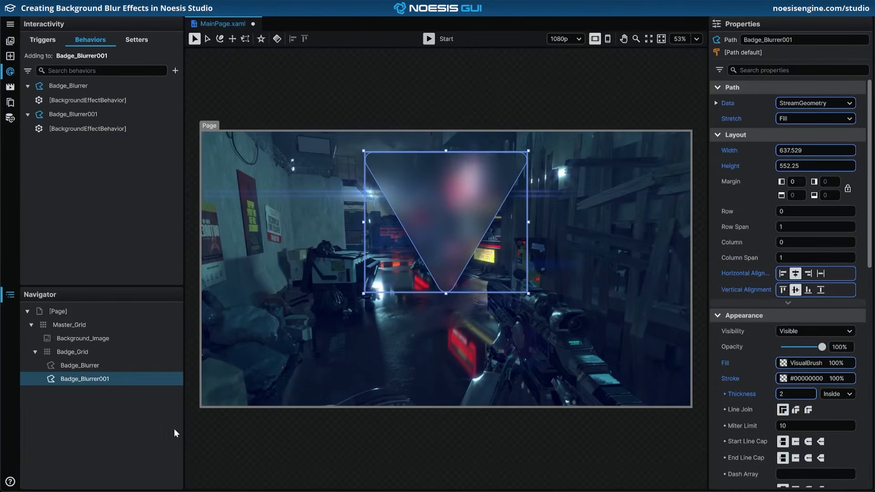
double_click(85, 380)
drag(81, 379, 110, 379)
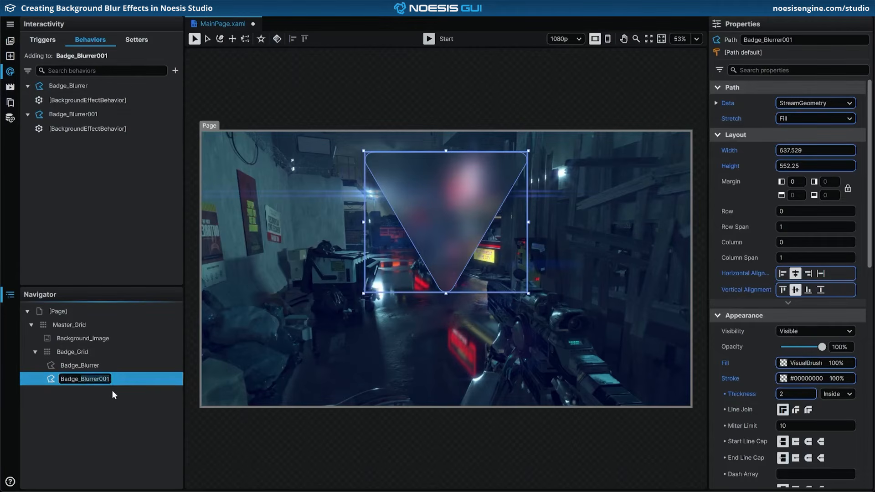
text(Overlay)
key(Return)
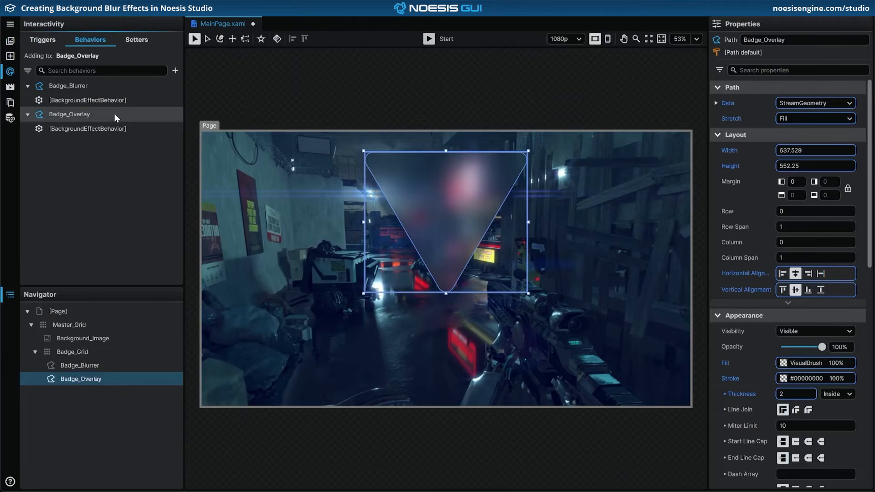
Delete the BackgroundEffectBehavior from Badge_Overlay and give the path a solid fill of #3F124C7A
click(121, 129)
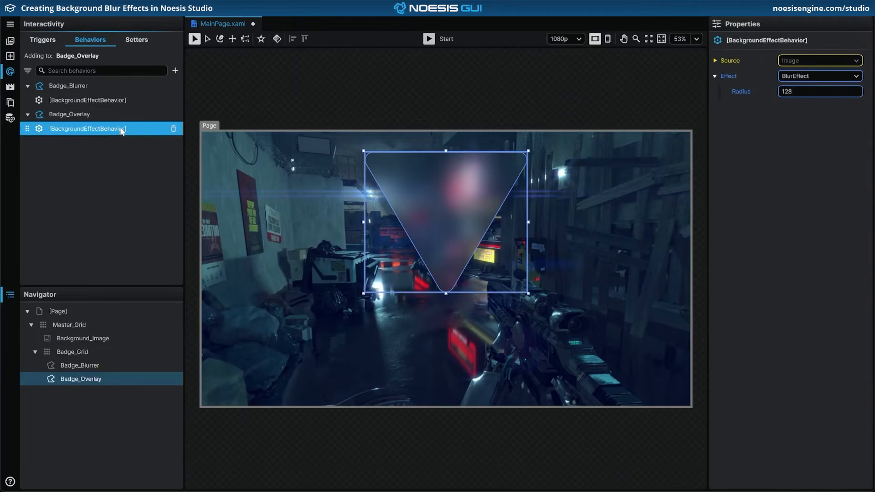
click(173, 129)
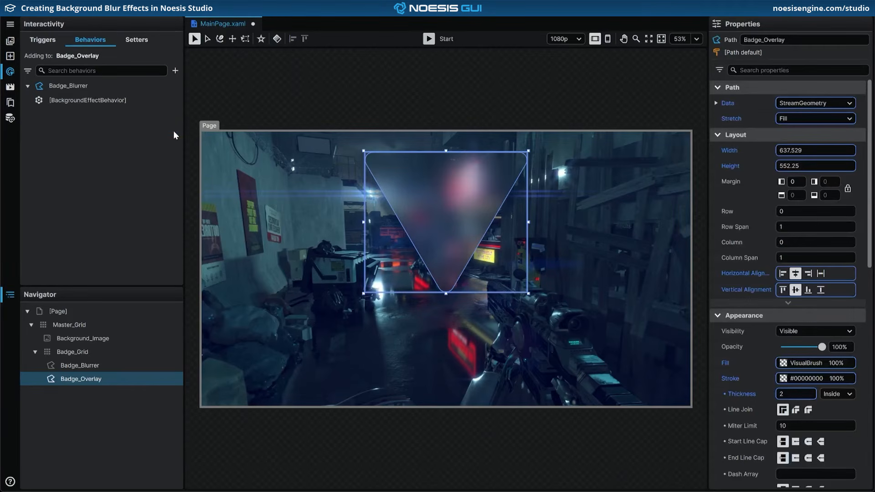
click(111, 381)
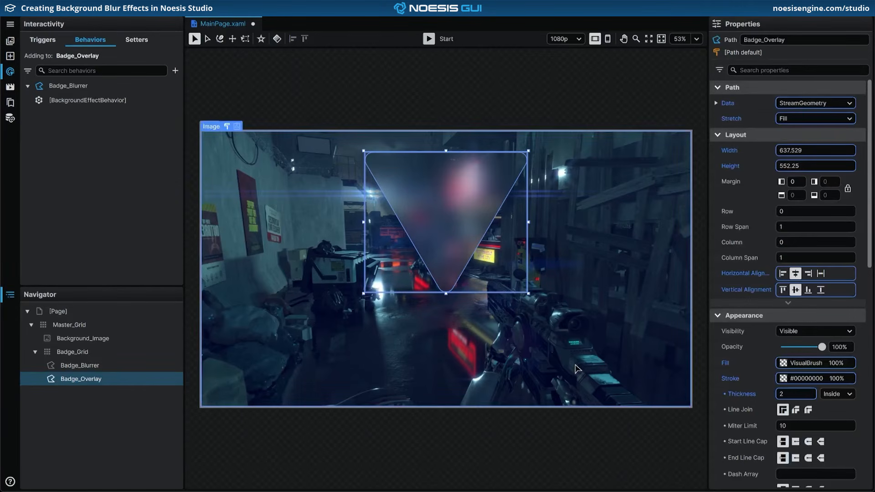
click(784, 365)
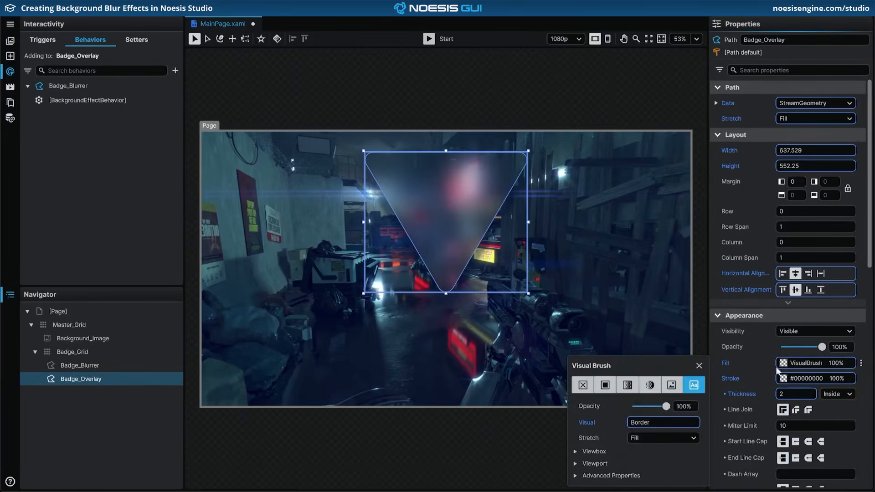
click(605, 386)
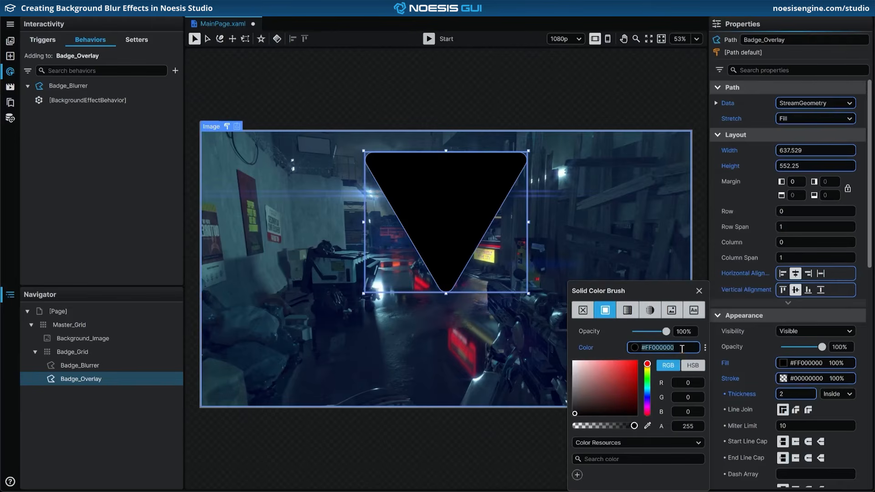
text(3F124C7A)
key(Return)
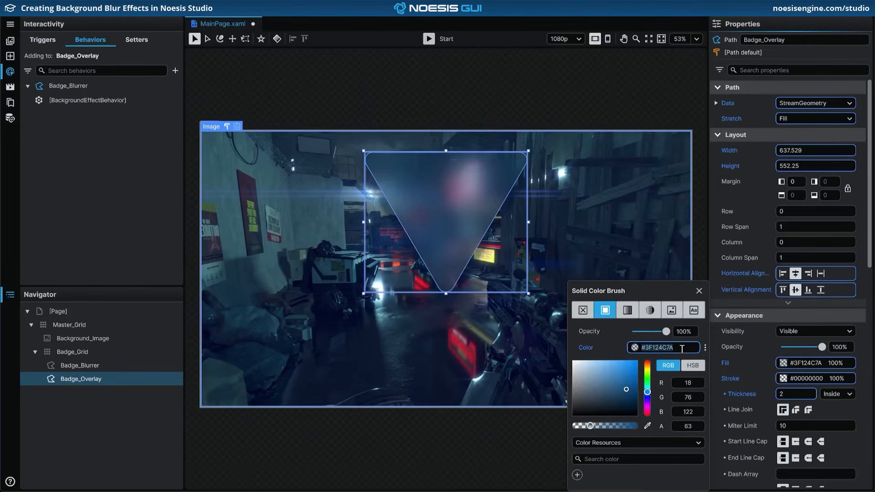
click(700, 291)
Set Badge_Overlay's stroke color to #FF124C7A
click(784, 380)
click(685, 348)
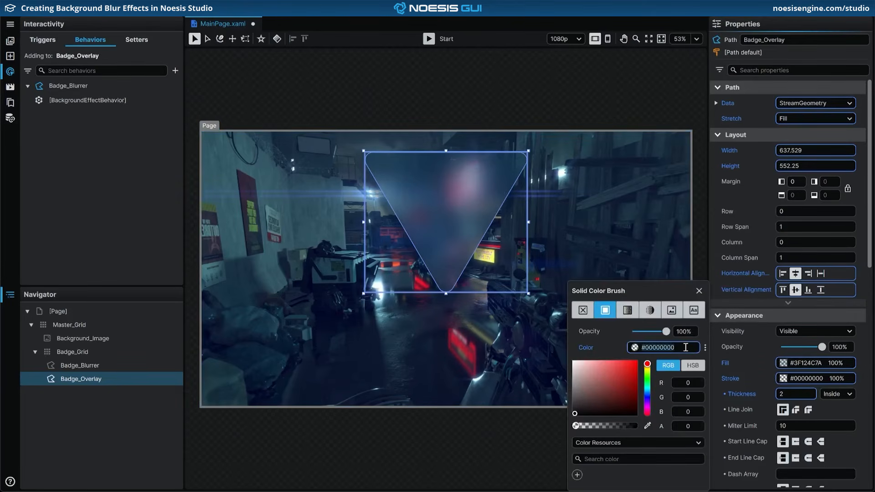
text(FF124C7A)
key(Return)
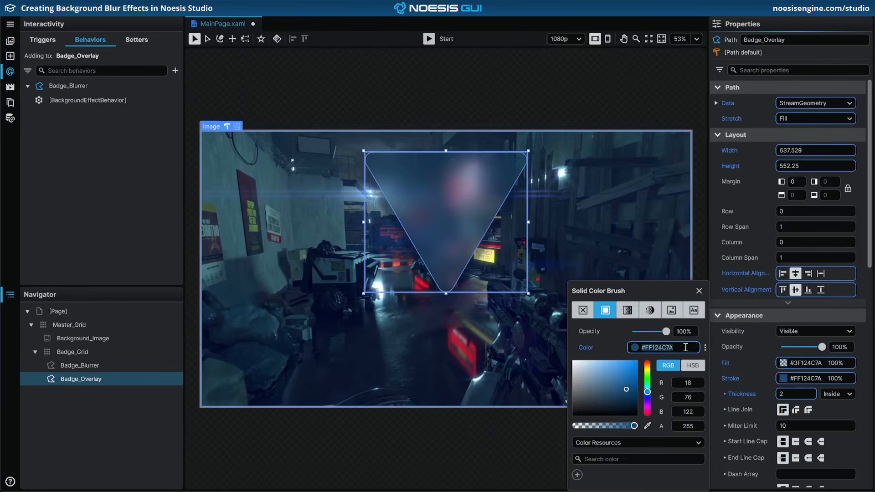
click(699, 291)
Try moving the middle node of Badge_Overlay's left slanted edge outward to about X 701, Y 510
key(a)
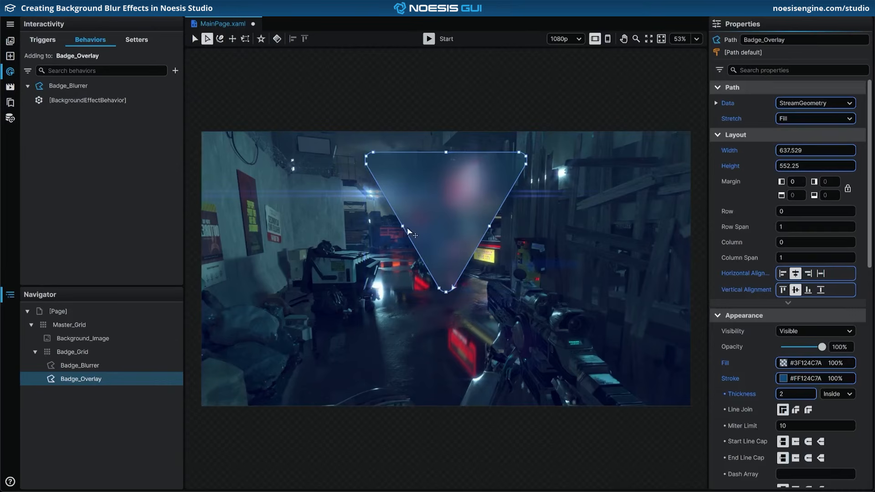
drag(404, 227, 381, 264)
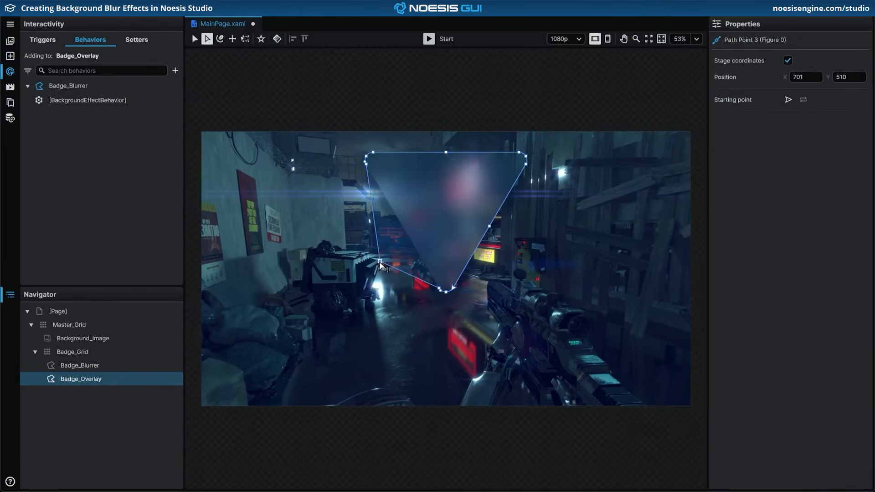
key(v)
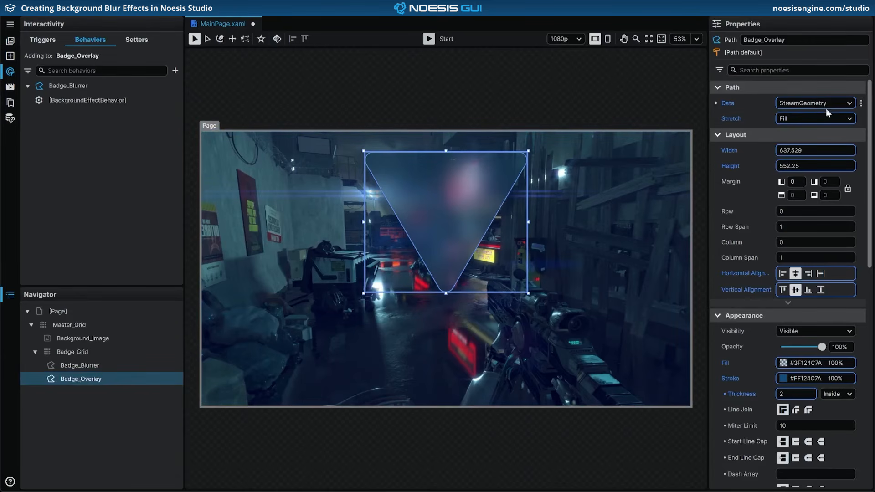
Bind Badge_Overlay's Data property by element name to the Data of Badge_Blurrer
click(861, 104)
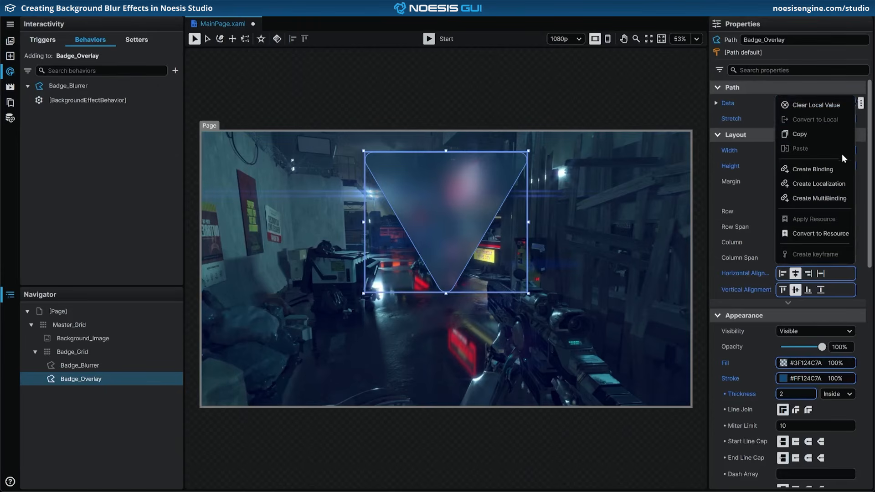
click(841, 168)
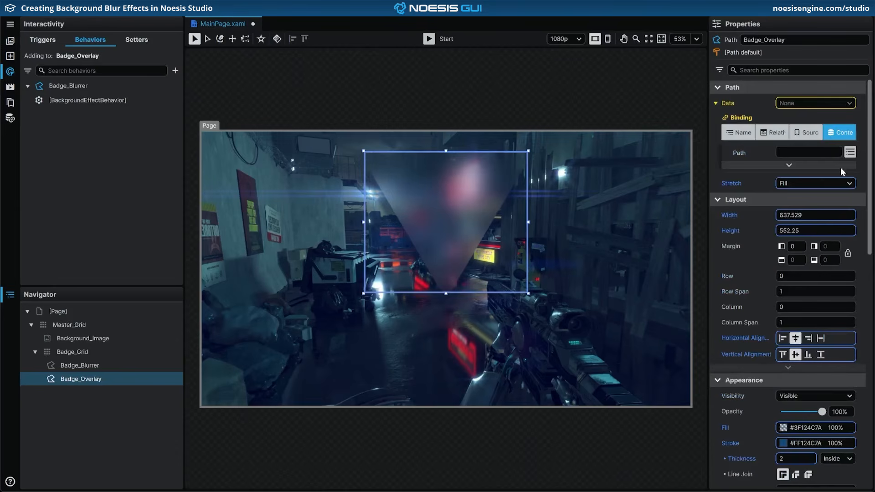
click(743, 133)
click(819, 151)
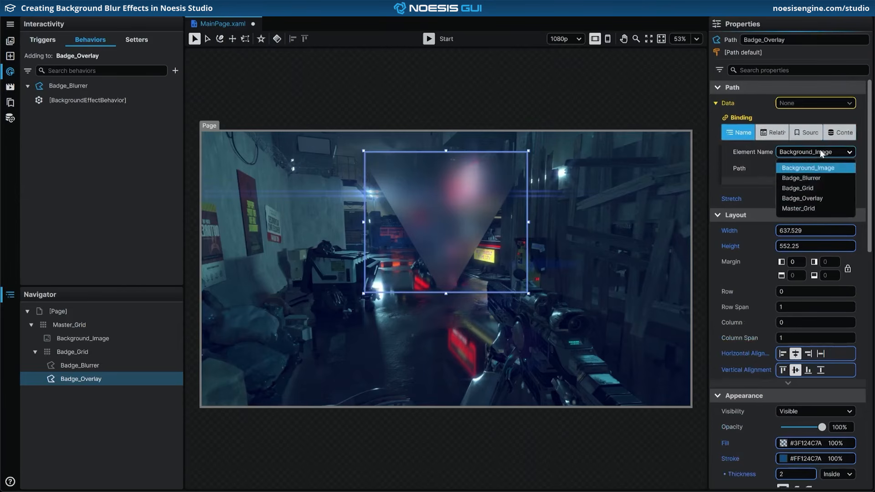
click(832, 177)
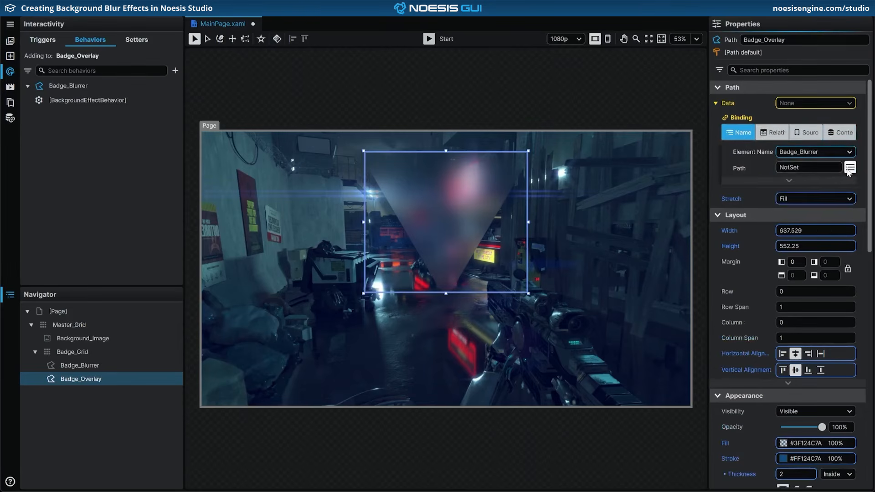
click(851, 169)
click(797, 340)
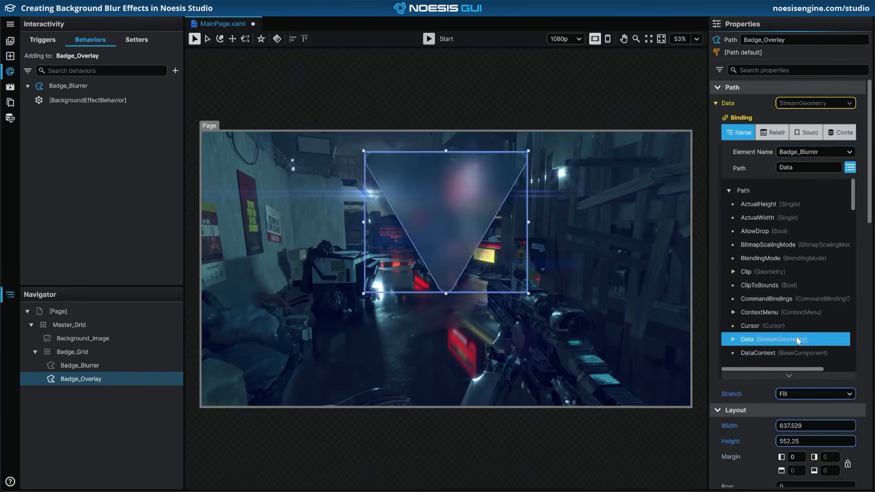
click(715, 103)
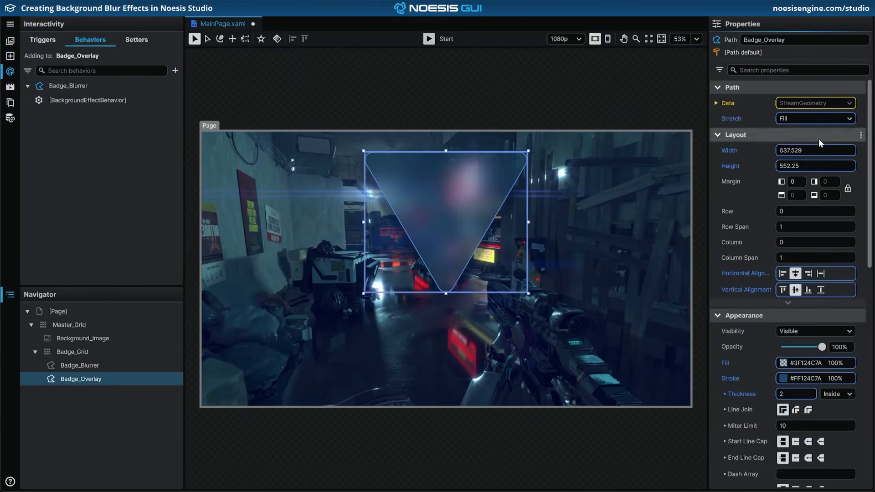
Bind Badge_Overlay's Width by element name to the Width of Badge_Blurrer
click(861, 150)
click(842, 216)
click(751, 182)
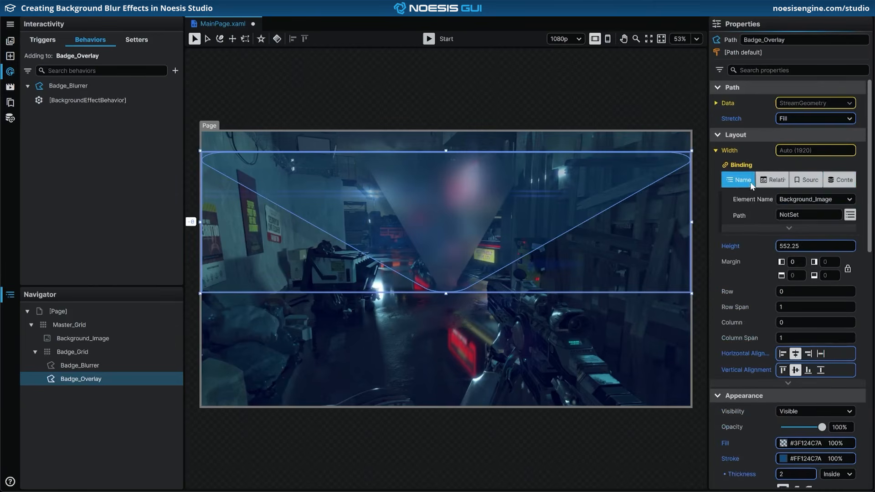
click(822, 199)
click(827, 225)
click(827, 221)
scroll(800, 311, down, 15)
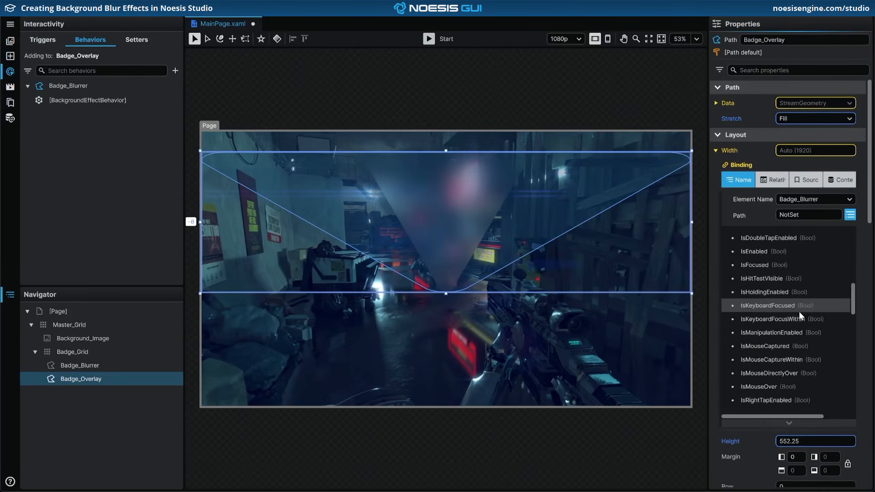
scroll(800, 311, down, 3)
click(771, 402)
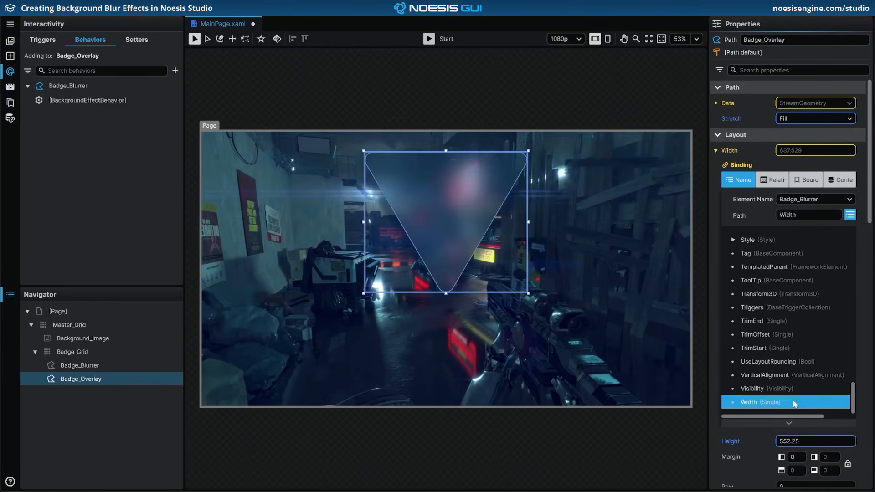
click(715, 151)
Bind Badge_Overlay's Height by element name to the Height of Badge_Blurrer
click(862, 166)
click(840, 231)
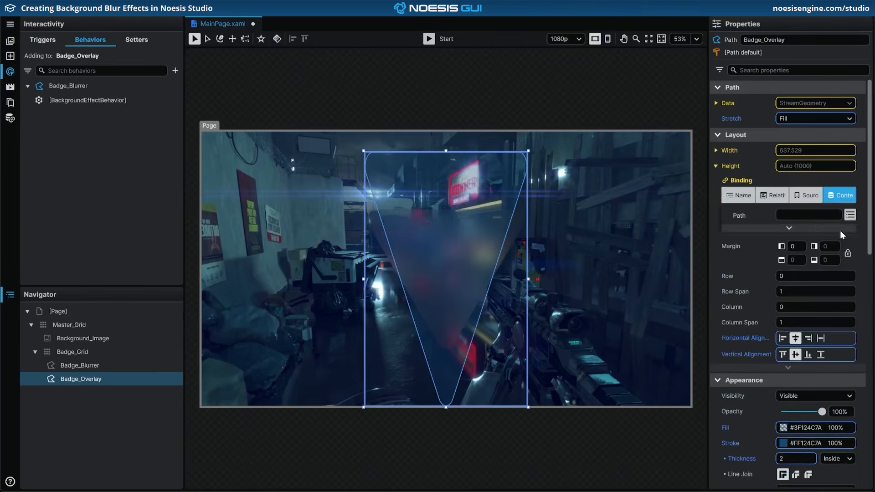
click(742, 197)
click(806, 212)
click(801, 241)
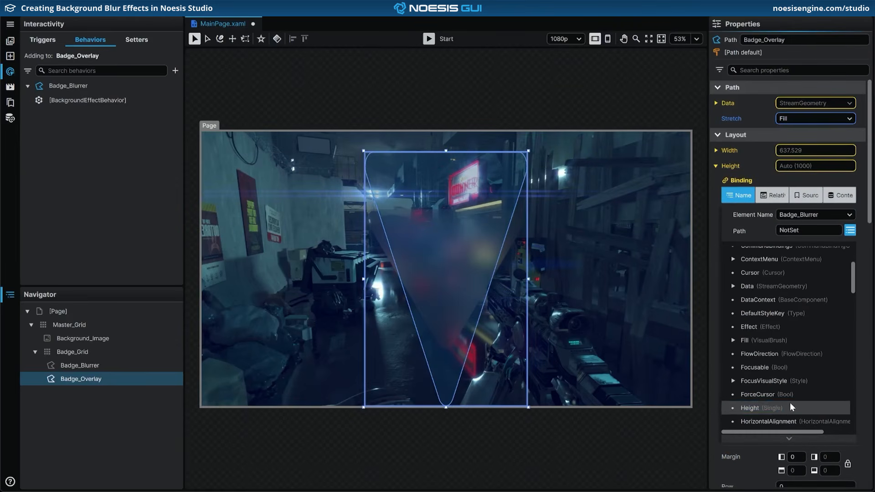
click(790, 403)
click(716, 166)
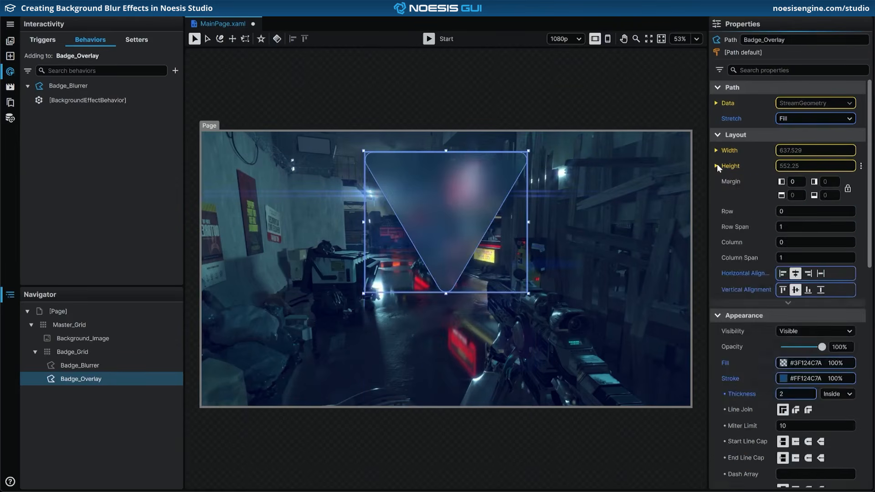
Try moving the middle node of Badge_Blurrer's left slanted edge inward across the badge, and undo the move
click(116, 366)
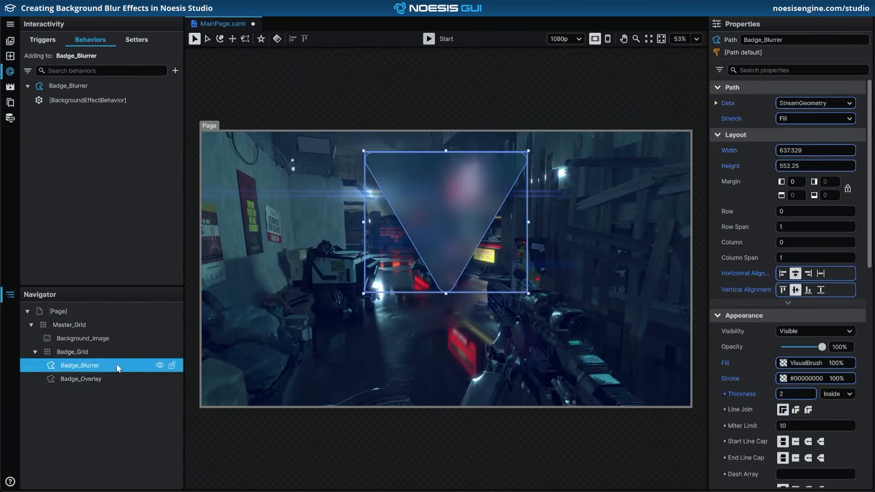
key(a)
drag(403, 227, 469, 188)
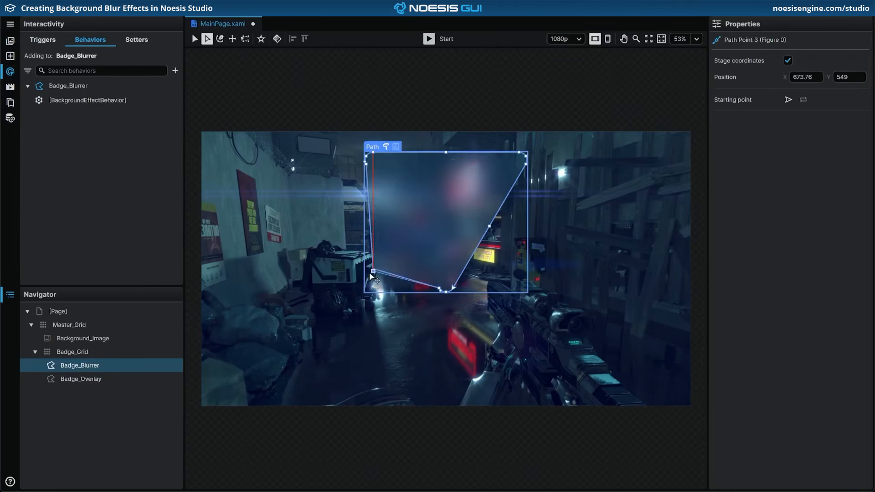
click(379, 299)
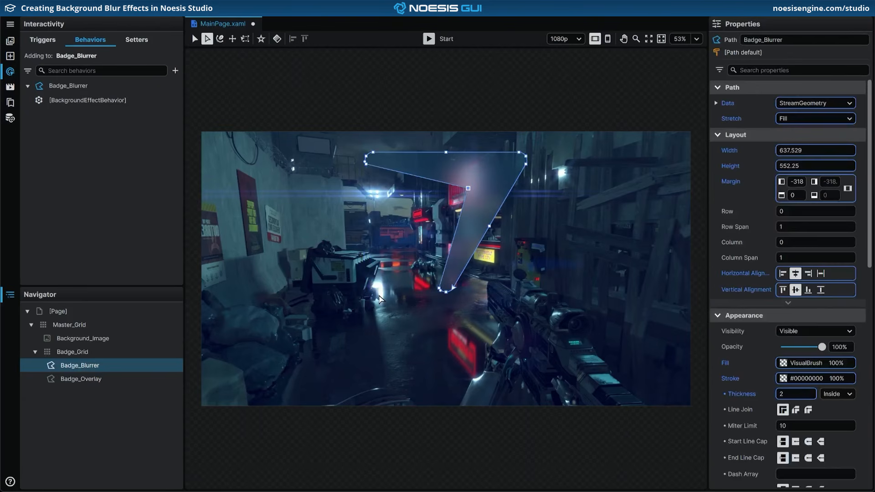
key(ctrl+z)
key(v)
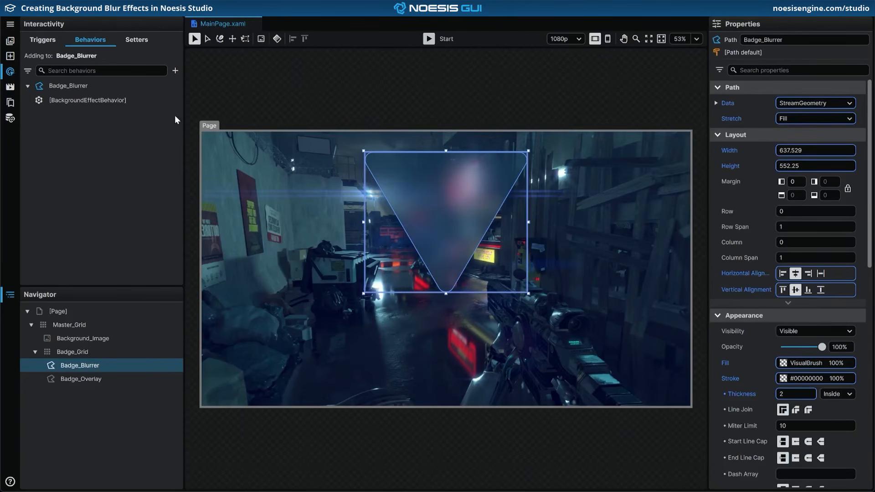
Add an Image element inside Badge_Grid above Badge_Overlay and name it Icon_Image
click(15, 61)
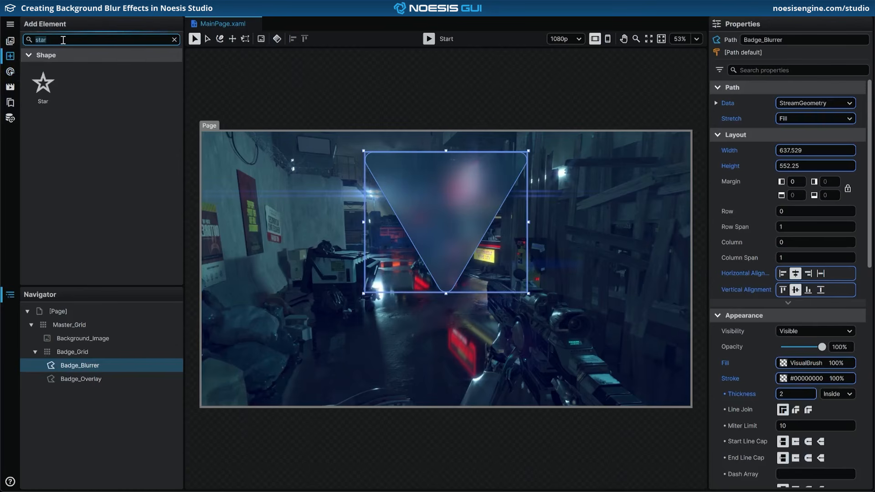
text(image)
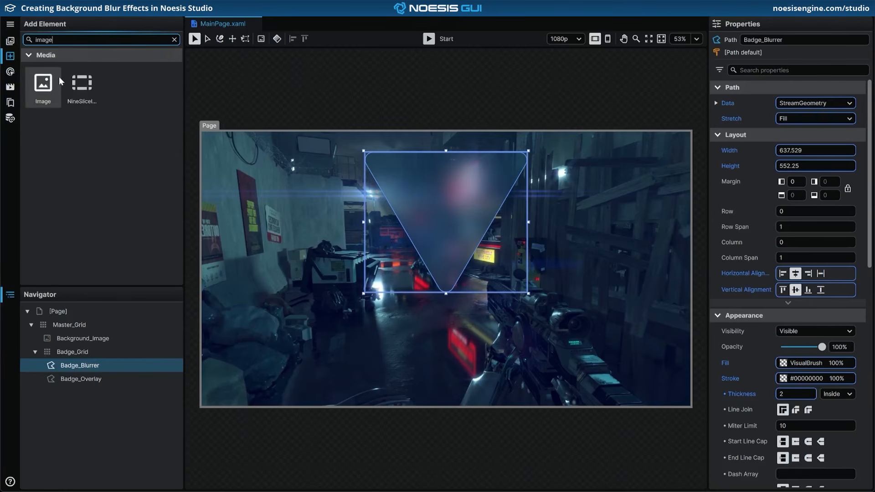
drag(59, 76, 88, 354)
double_click(75, 395)
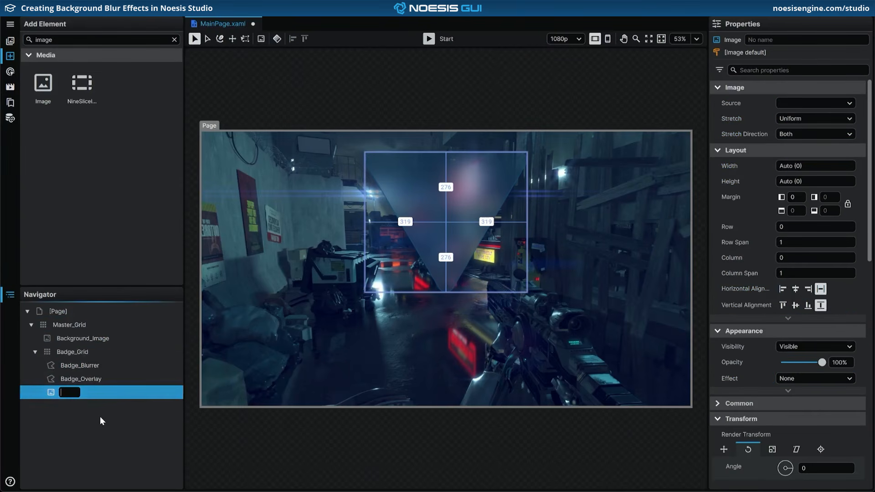
text(Icon_Image)
key(Return)
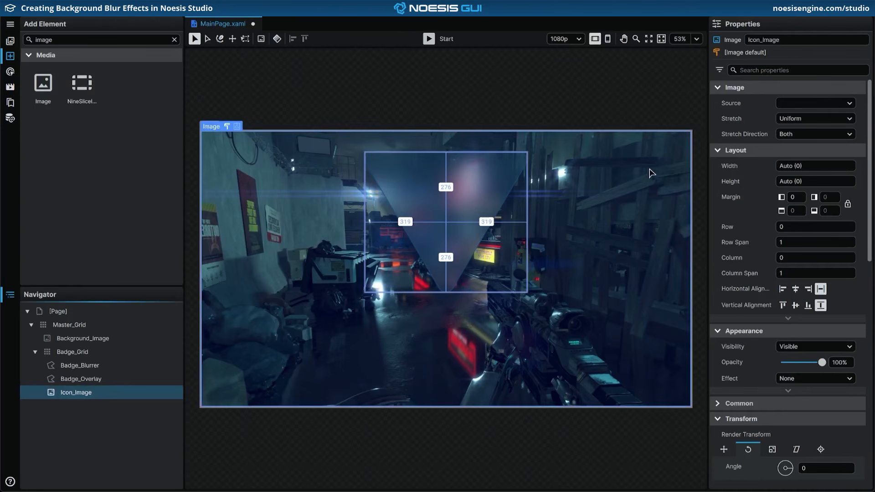
Set Icon_Image's source to Assets/Image_Icon.png and its width to 360
click(794, 105)
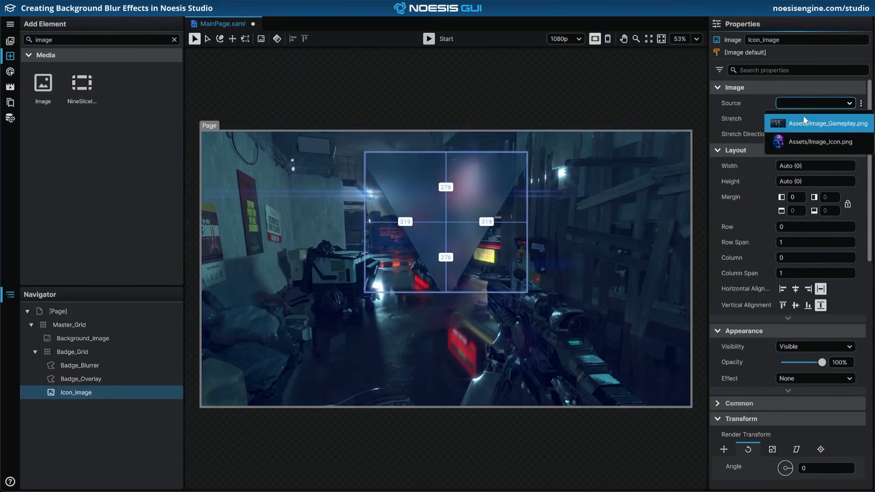
click(819, 142)
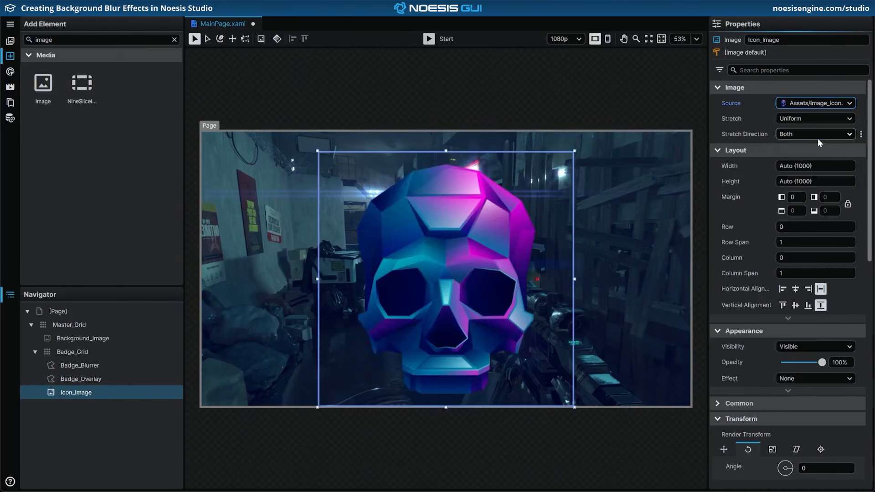
click(824, 165)
text(36)
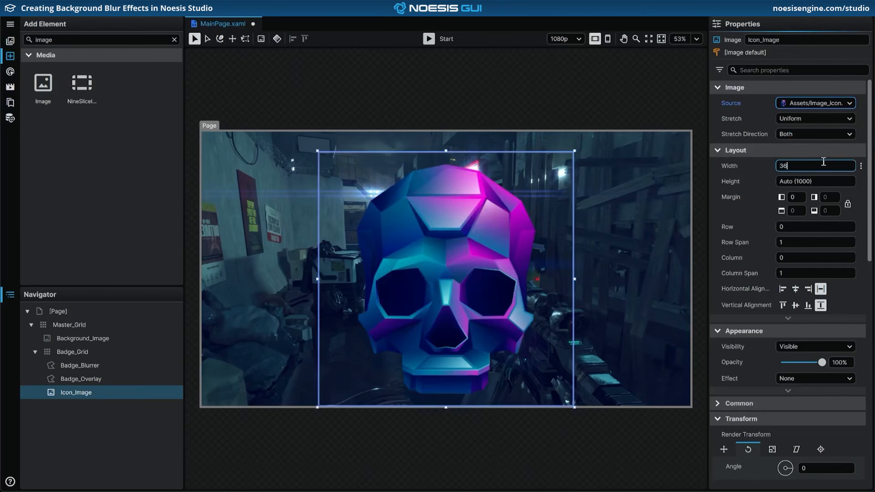
text(0)
key(Return)
Switch Icon_Image's margin to individual sides and set the top margin to -128
click(848, 203)
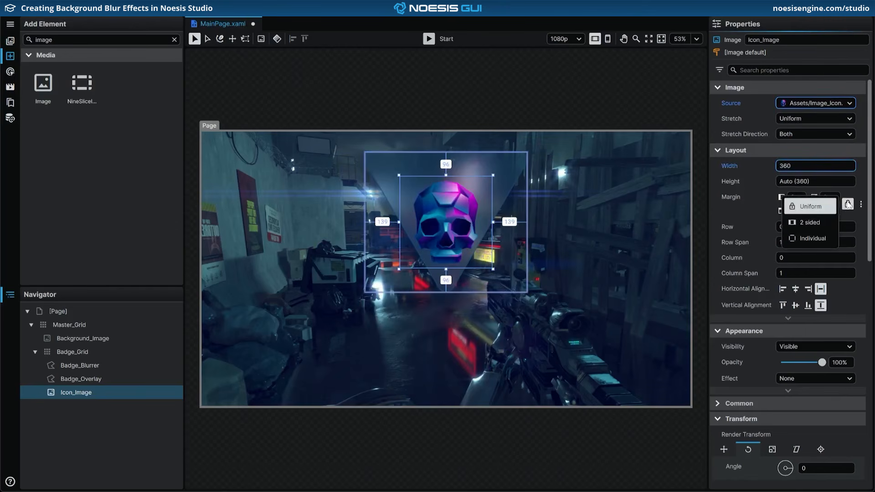
click(835, 238)
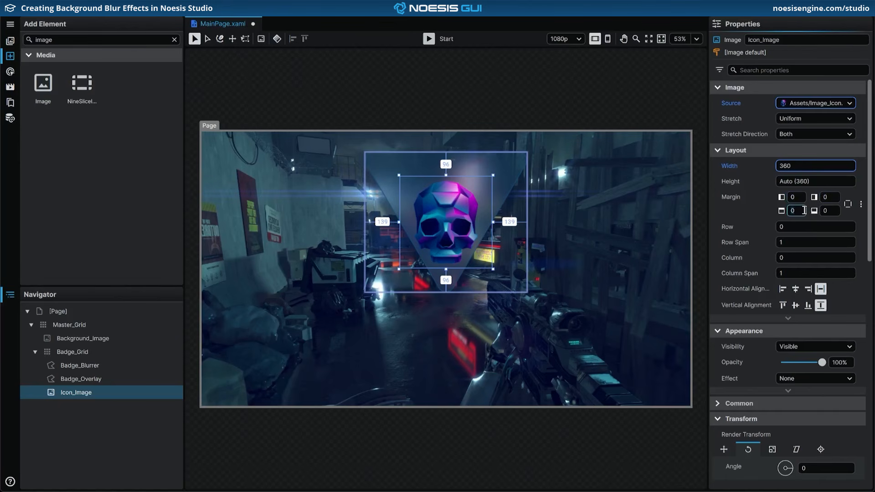
click(805, 211)
text(-128)
key(Return)
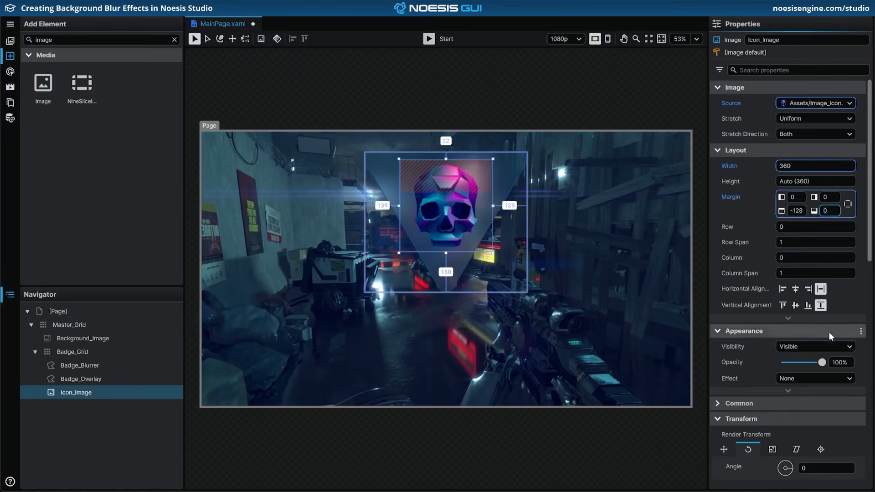
Apply a DropShadowEffect to Icon_Image and set the shadow color to #FF124C7A
click(839, 379)
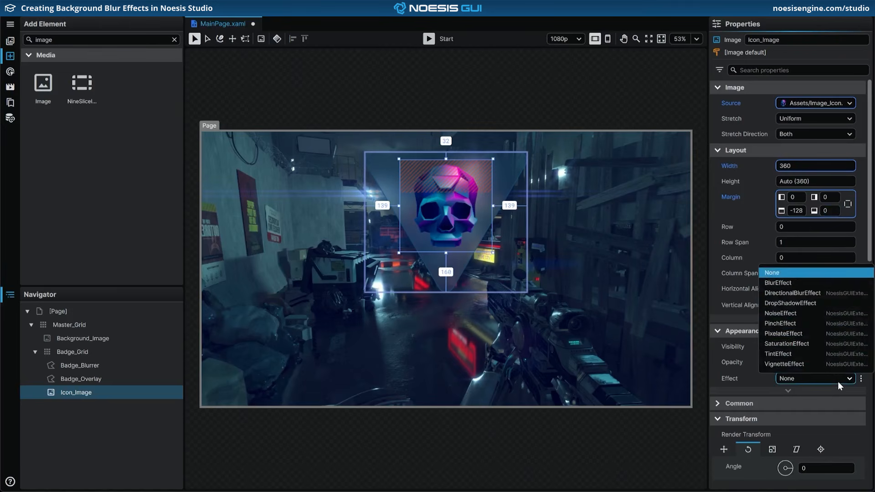
click(827, 303)
click(830, 393)
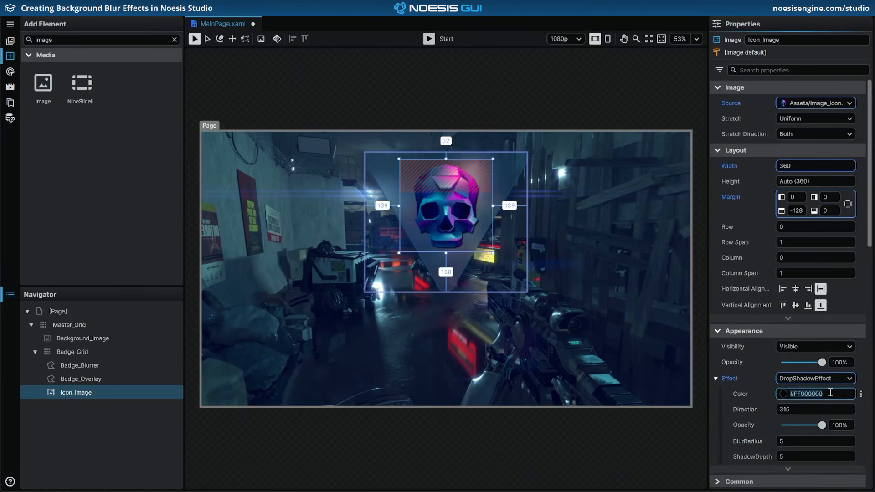
text(FF124C7A)
key(Return)
Set the drop shadow's direction to -90 and its blur radius to 24, and open the ShadowDepth value for editing
click(831, 409)
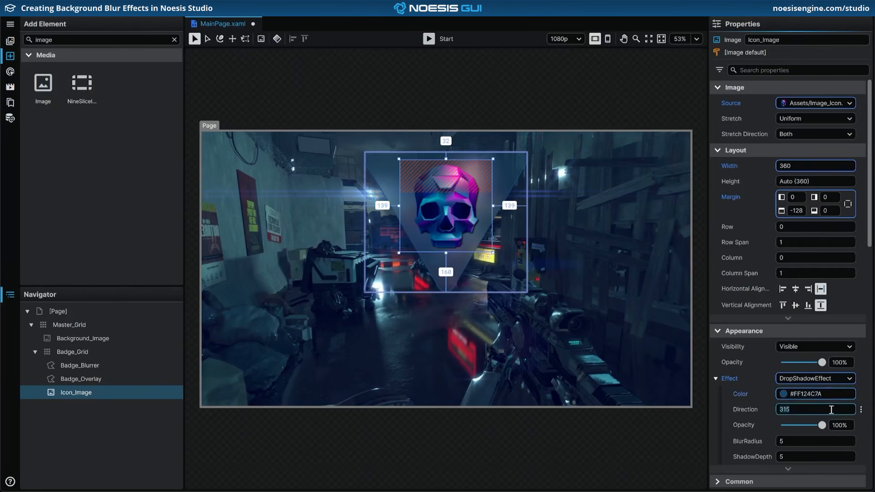
text(-90)
click(830, 440)
text(24)
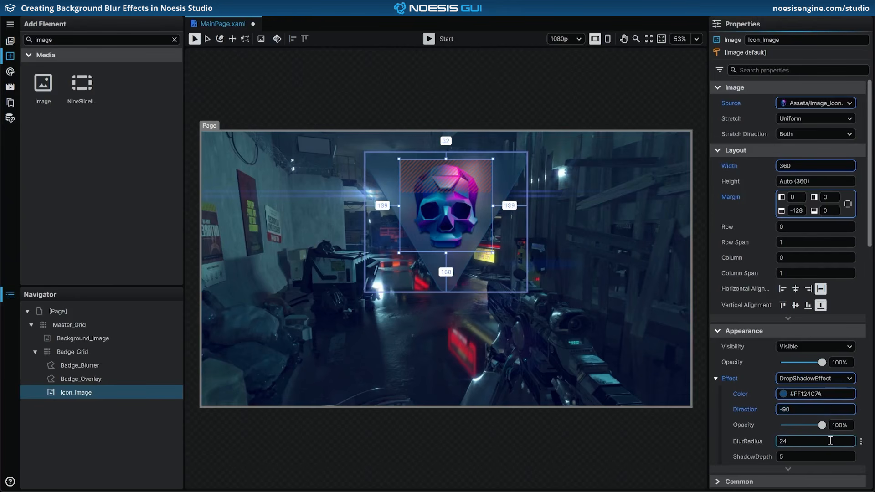
key(Return)
click(833, 456)
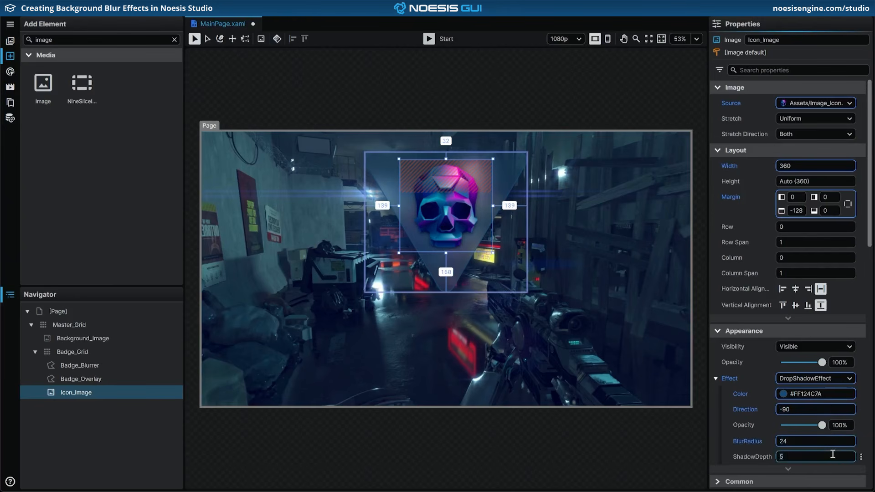